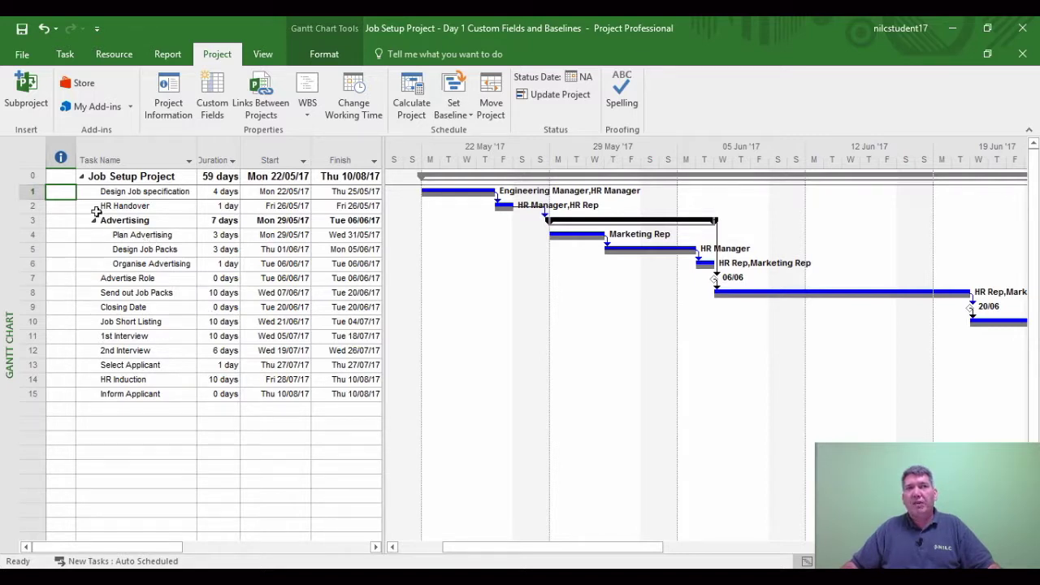
click(118, 193)
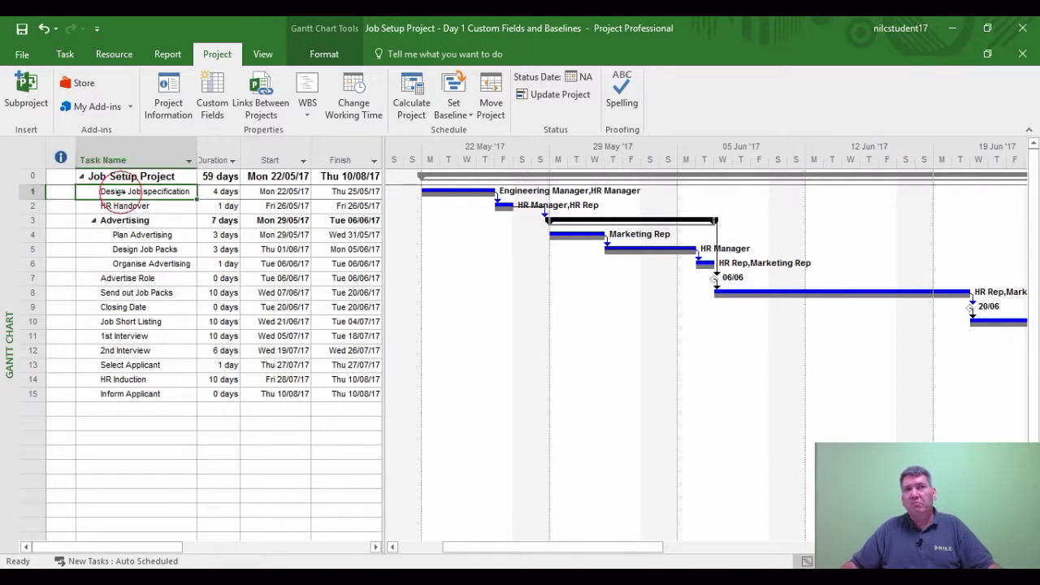
click(28, 336)
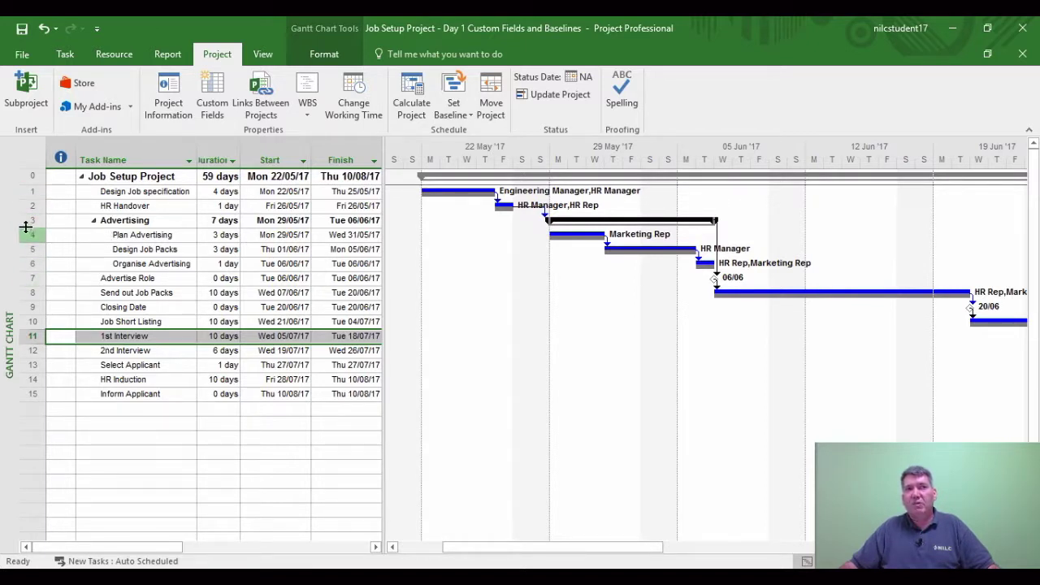
drag(25, 193, 30, 319)
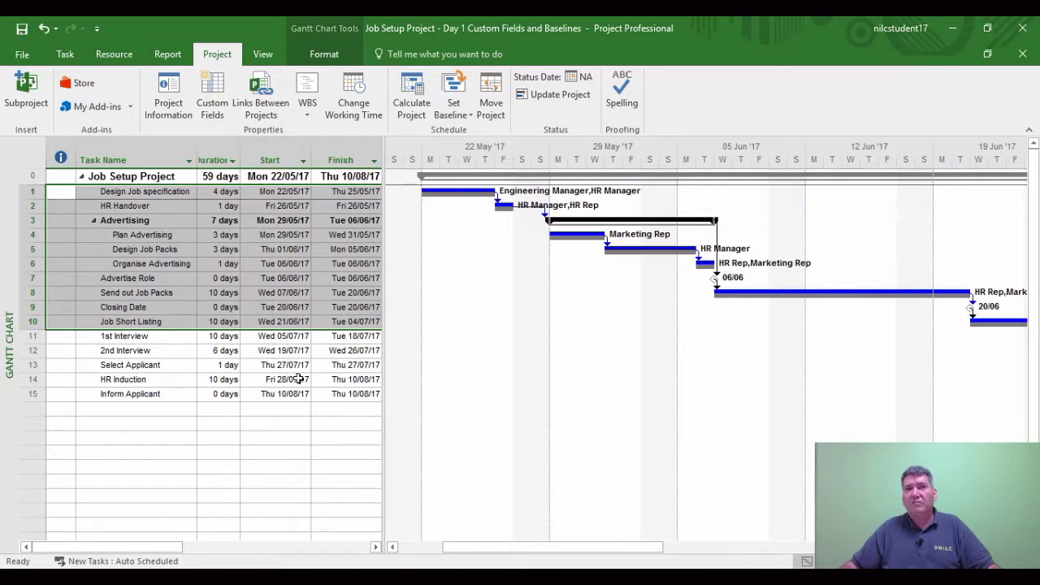
click(132, 411)
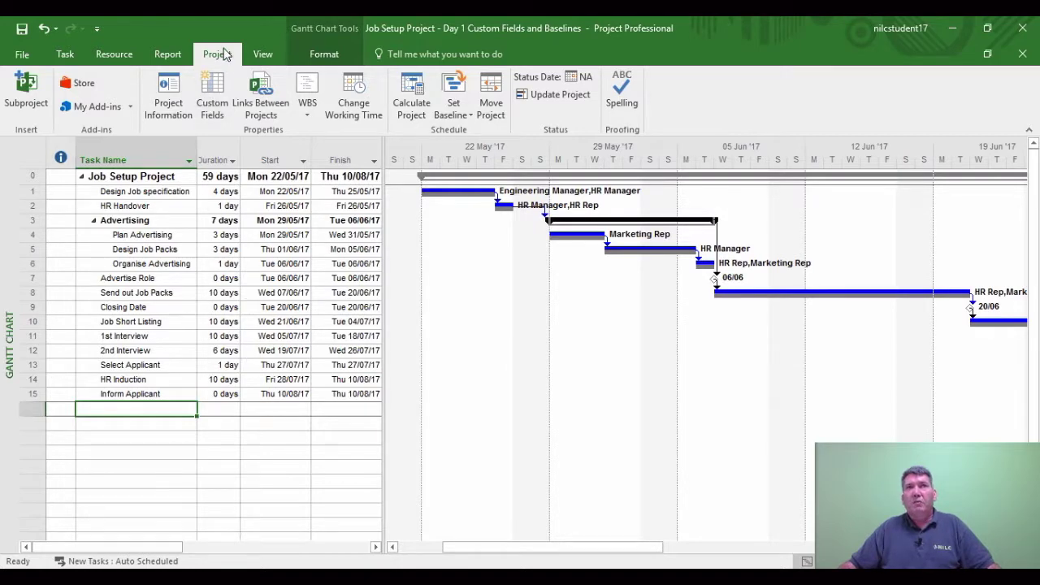
Step: Rename the custom task text field Text2 as "Delayed Task Start Date"
click(212, 96)
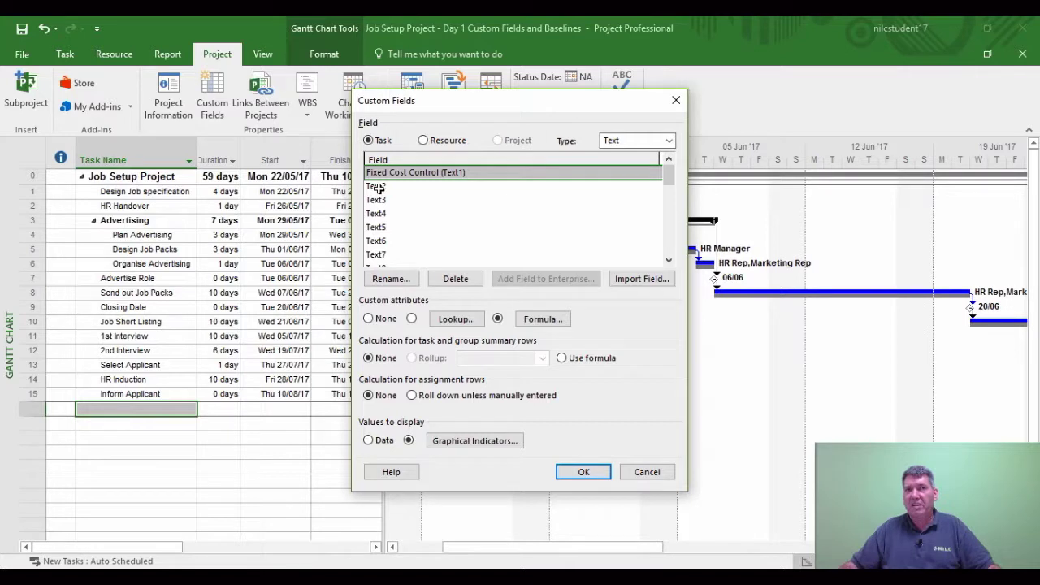
click(376, 187)
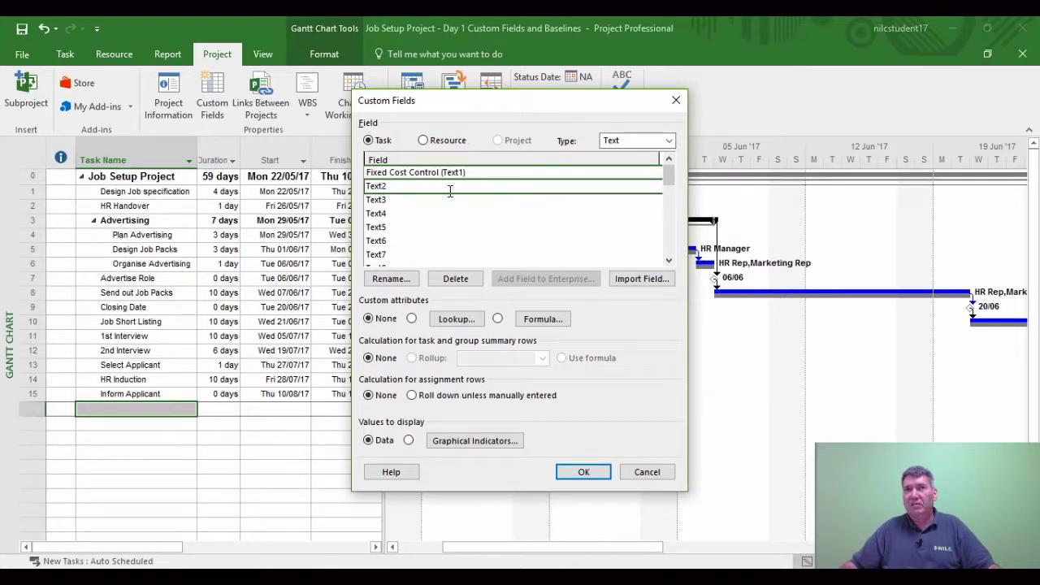
click(389, 278)
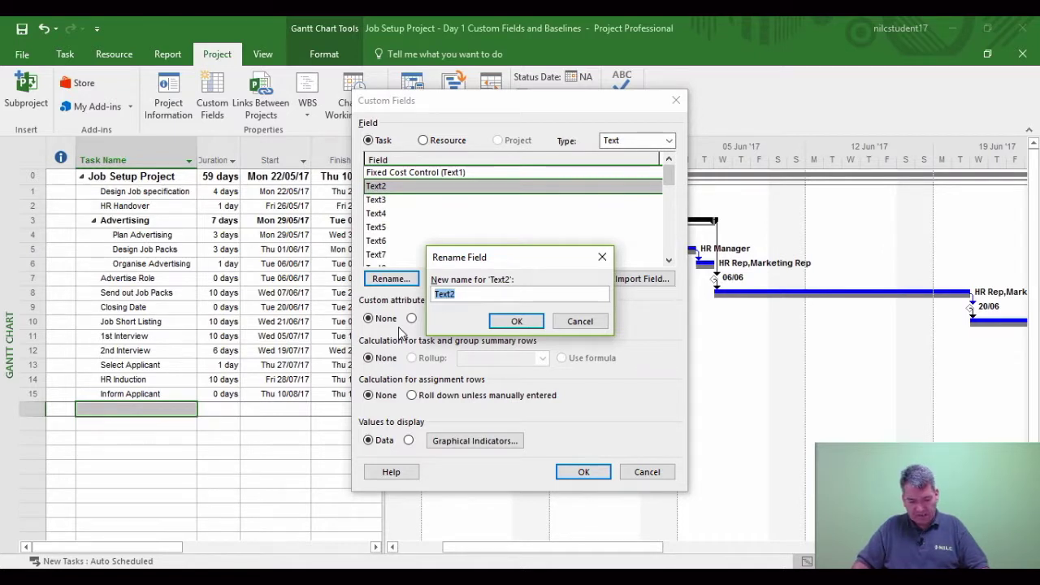
text(DE)
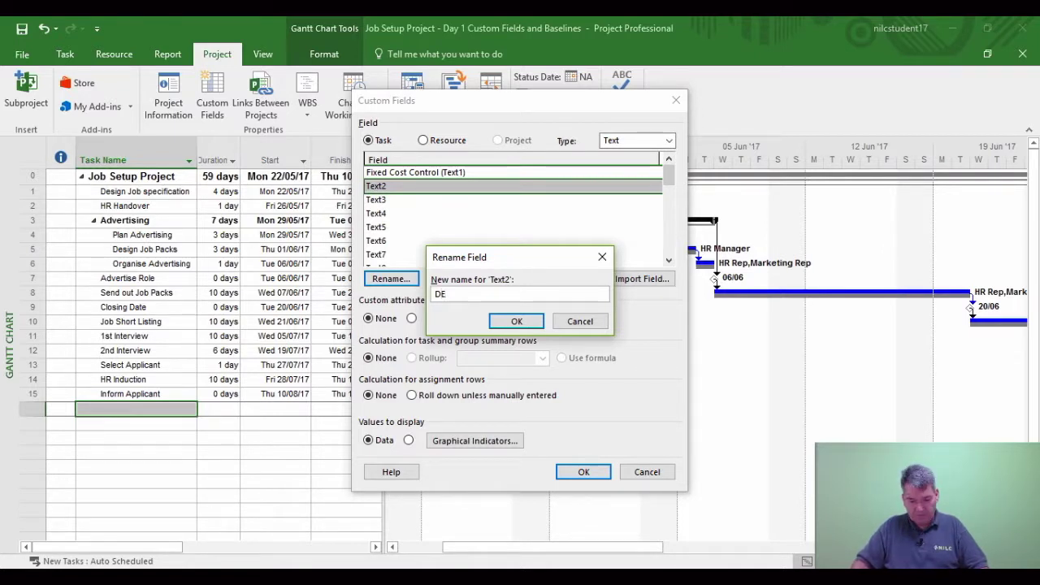
key(BackSpace)
text(elayed)
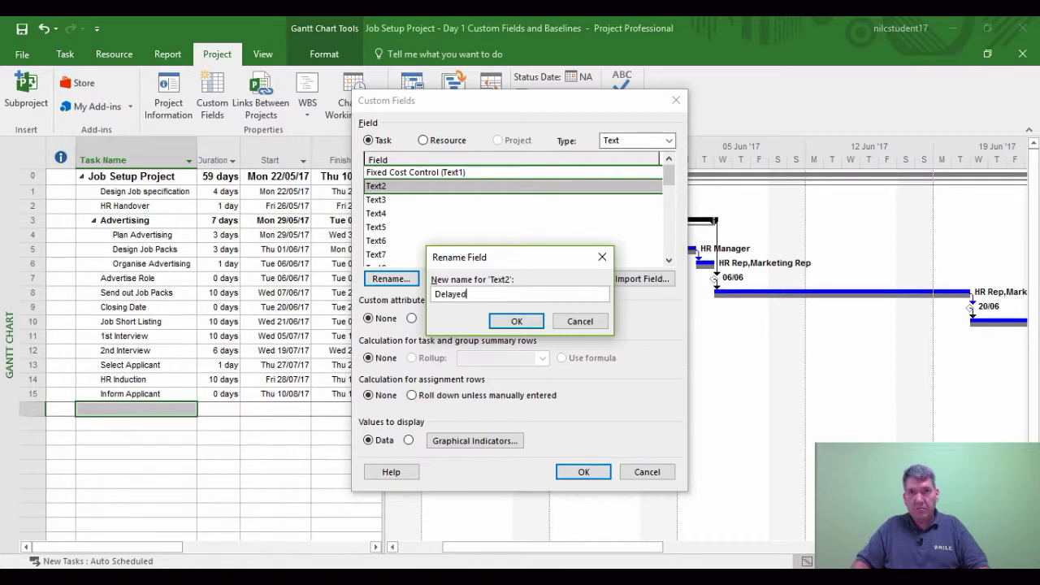
text( Tas)
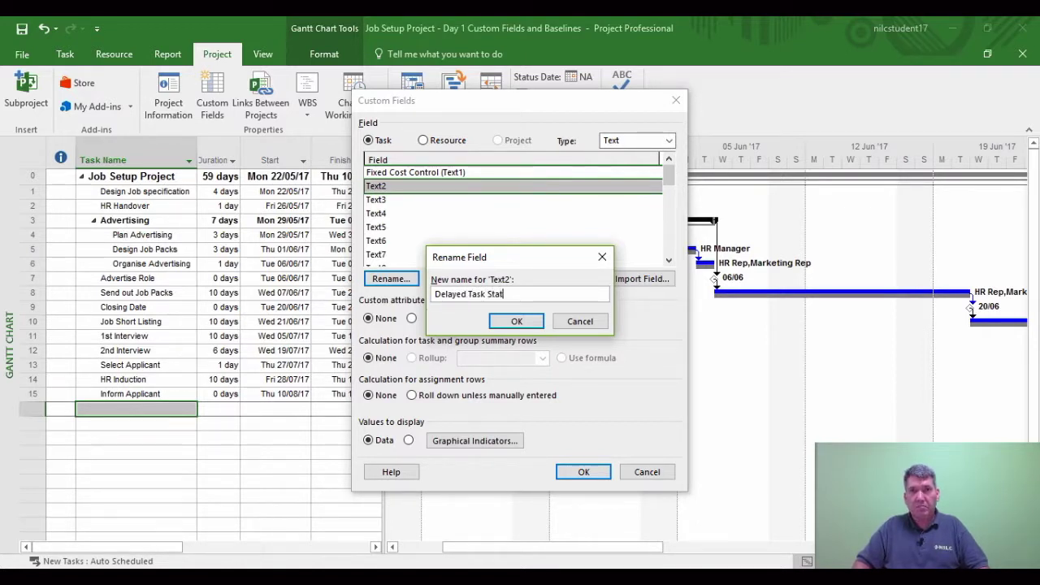
text(k Stat)
key(BackSpace)
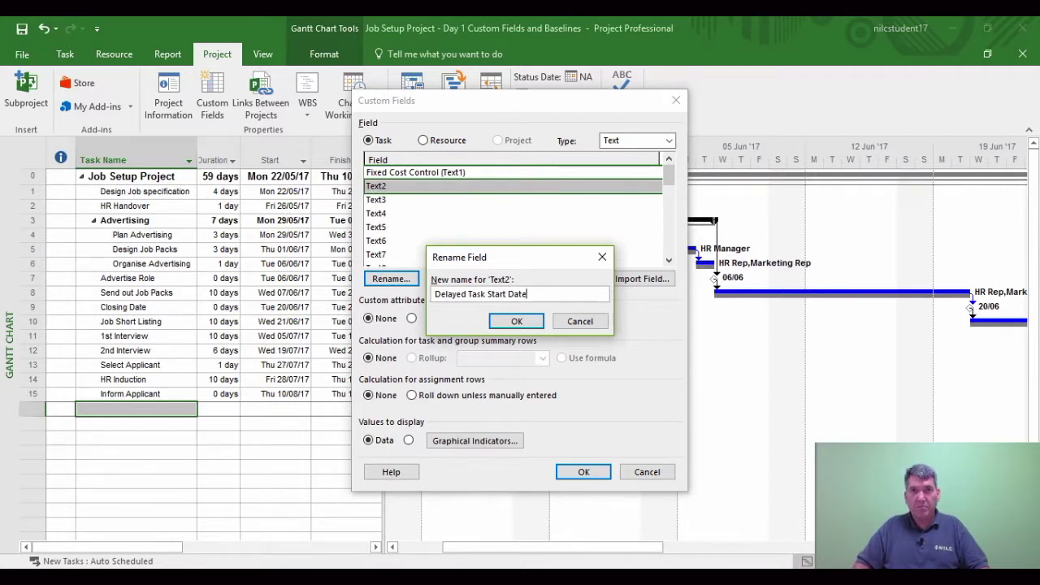
click(510, 324)
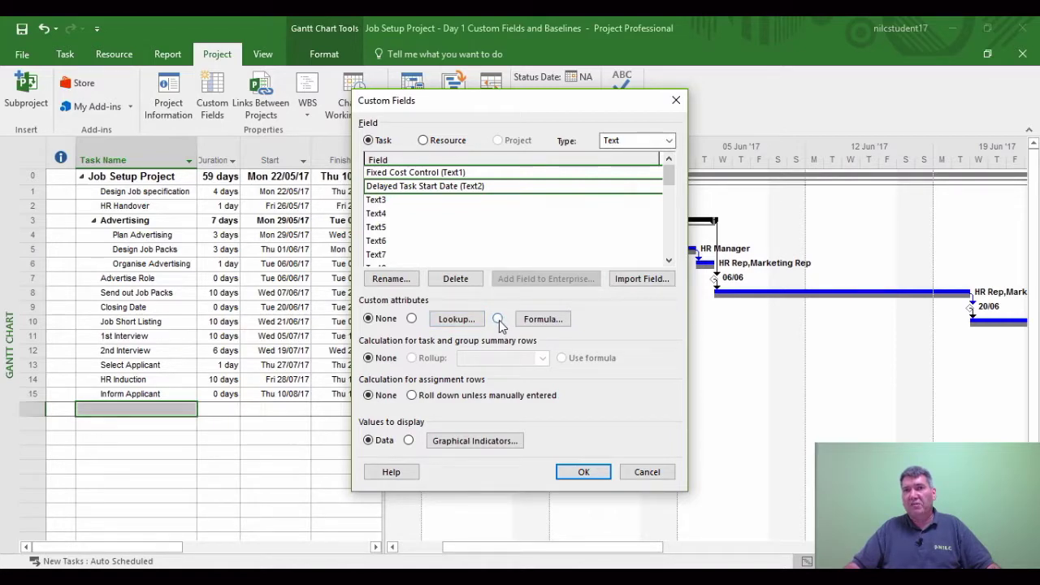
Step: Make the Delayed Task Start Date field calculate from a formula and insert the IIf function into that formula
click(497, 319)
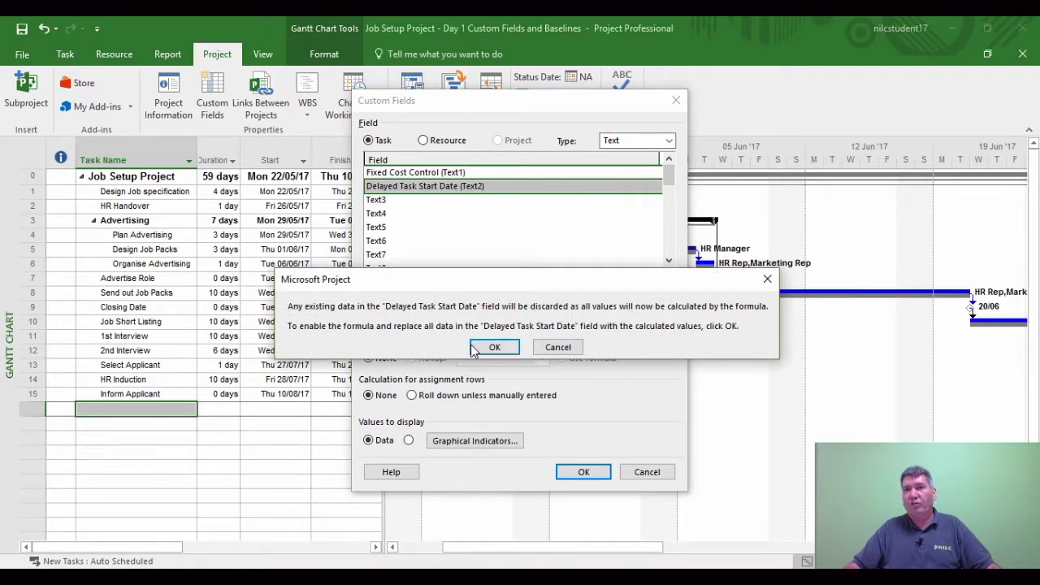
click(488, 349)
click(560, 319)
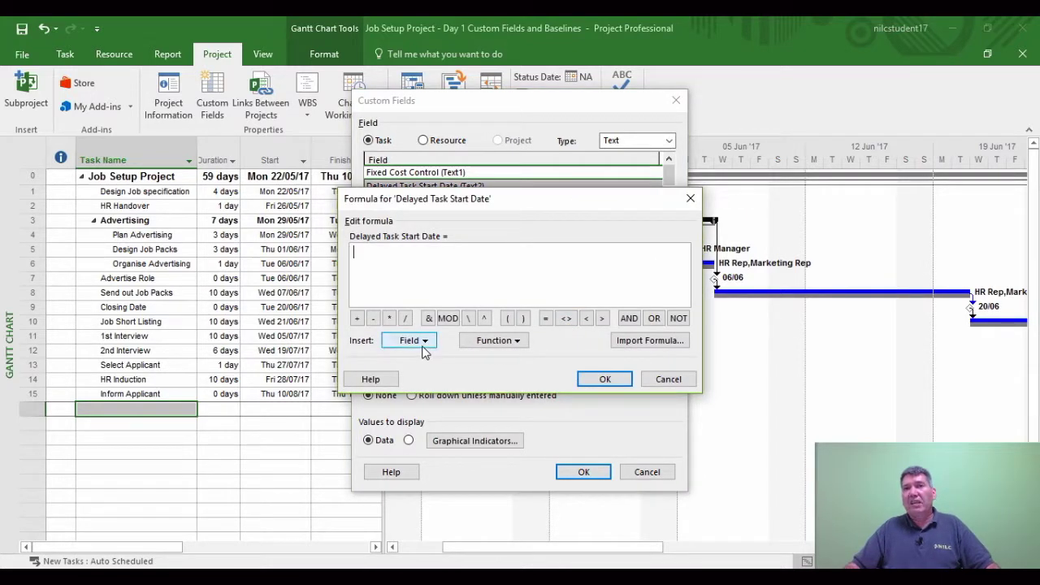
click(517, 340)
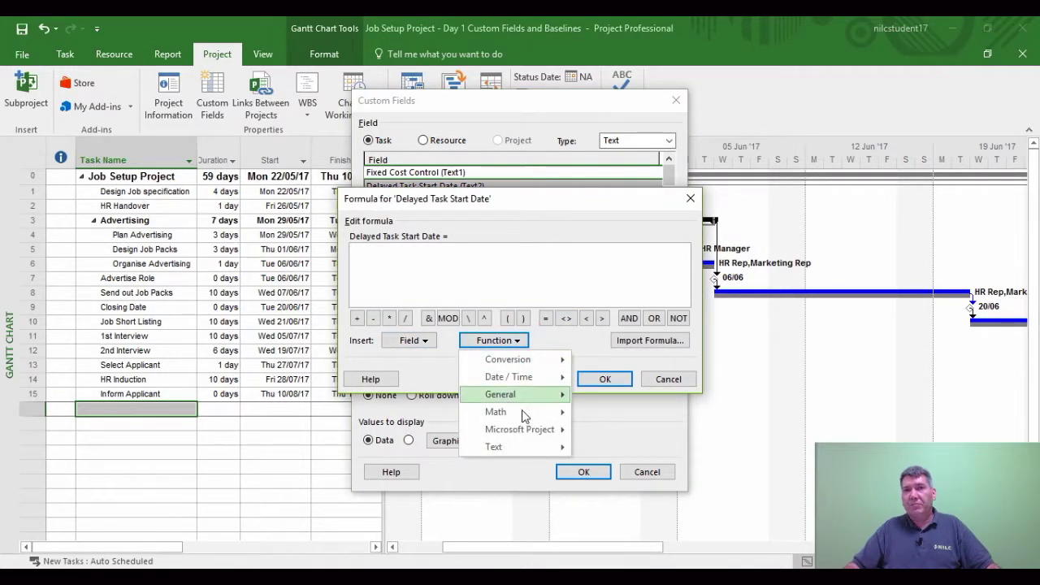
mouse_move(500, 395)
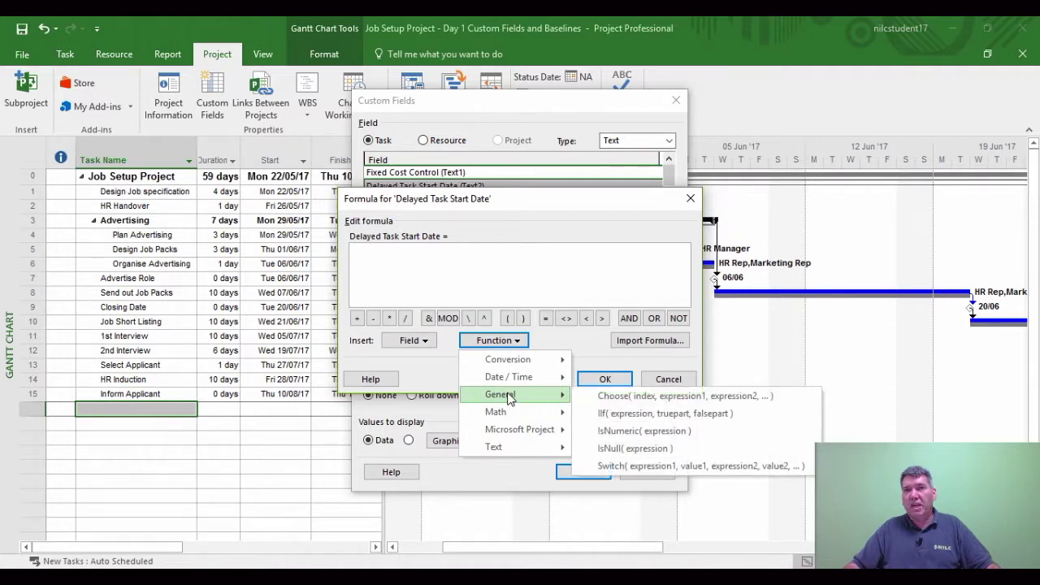
click(621, 415)
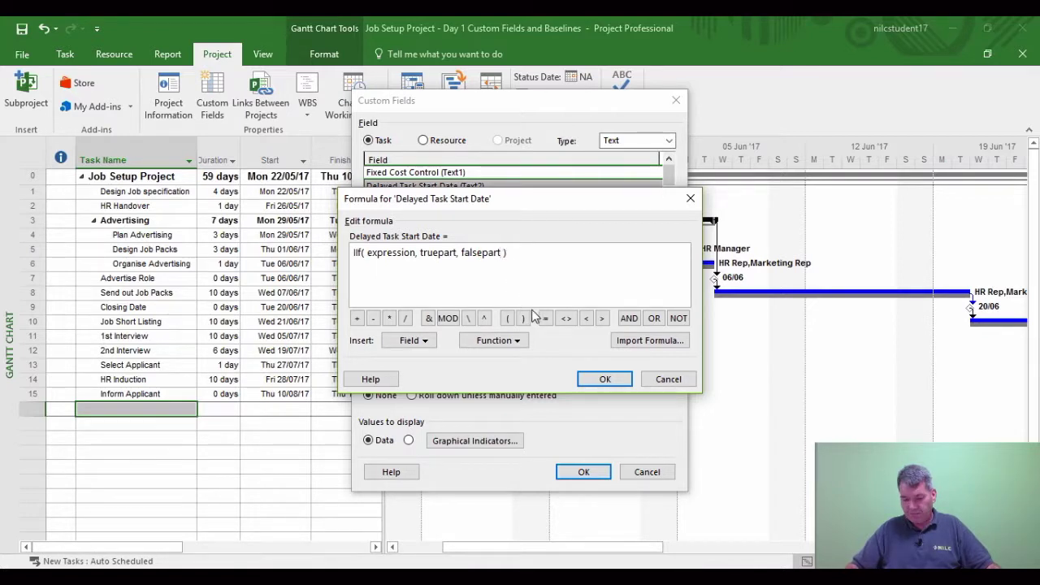
Step: Delete the placeholder arguments inside the IIf function's parentheses
key(Left)
key(Left)
key(BackSpace)
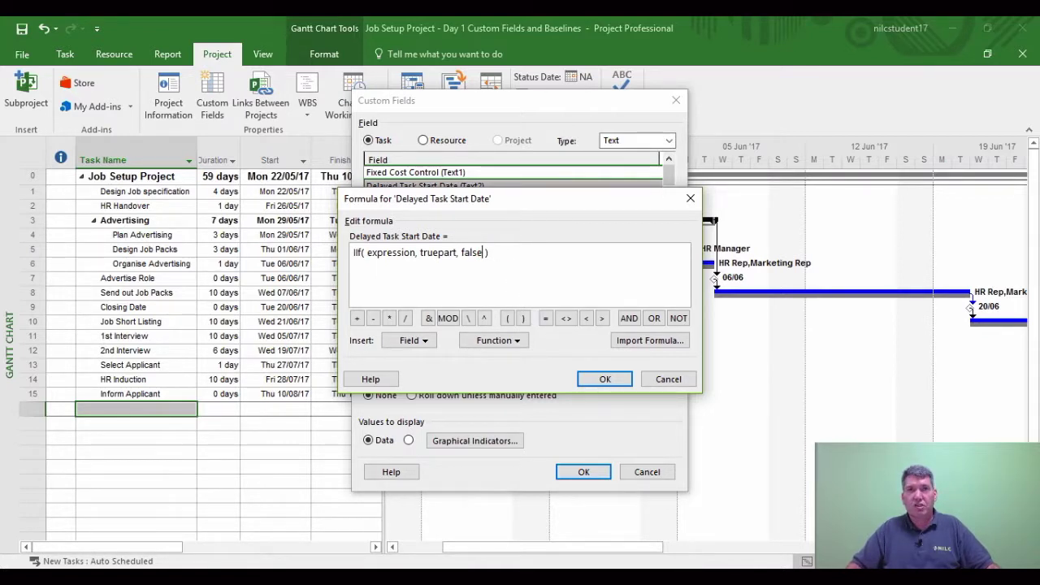
key(BackSpace)
key(BackSpace)
key(BackSpace)
key(BackSpace)
key(BackSpace)
key(BackSpace)
key(BackSpace)
key(BackSpace)
key(BackSpace)
key(BackSpace)
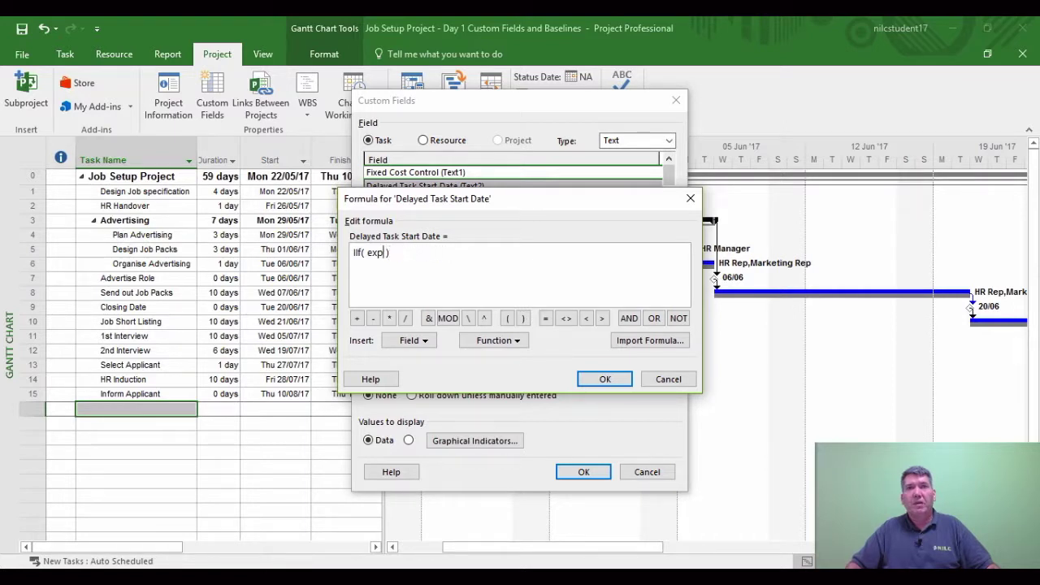
key(BackSpace)
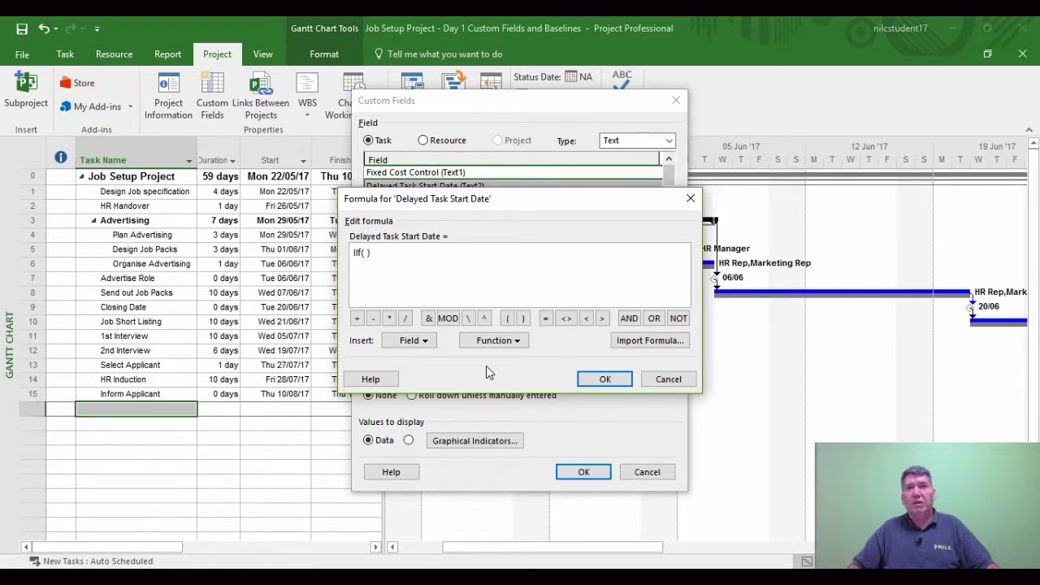
Step: Enter the condition [Start] > [Baseline Start] inside the IIf function, using the date fields
click(425, 342)
mouse_move(422, 377)
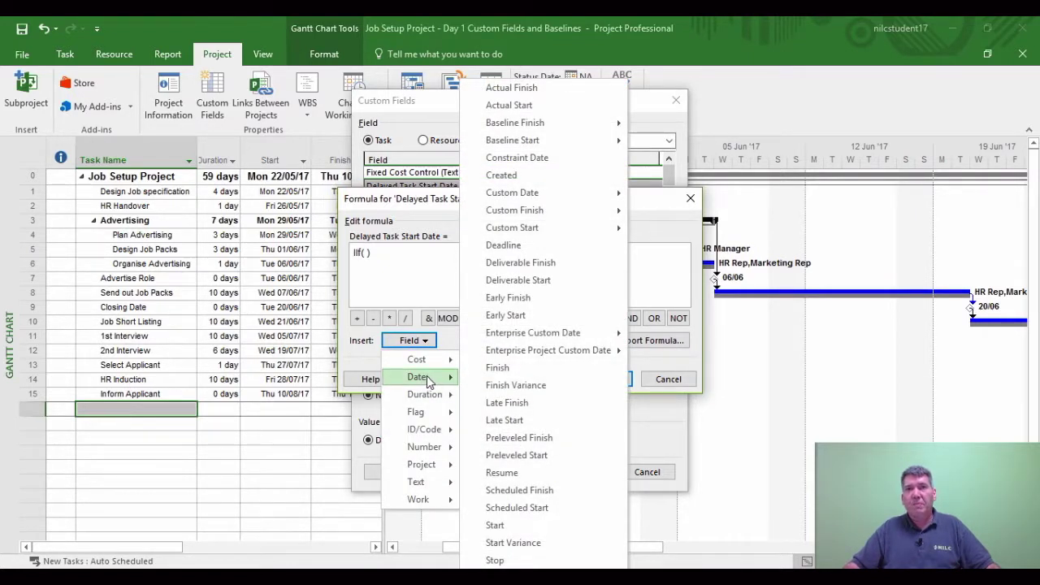
click(502, 527)
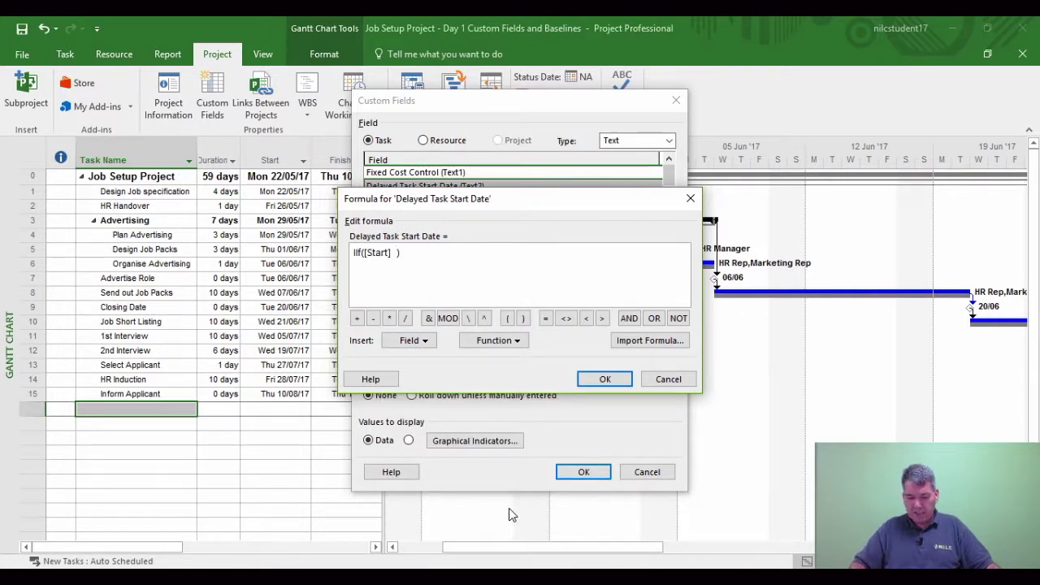
text(>)
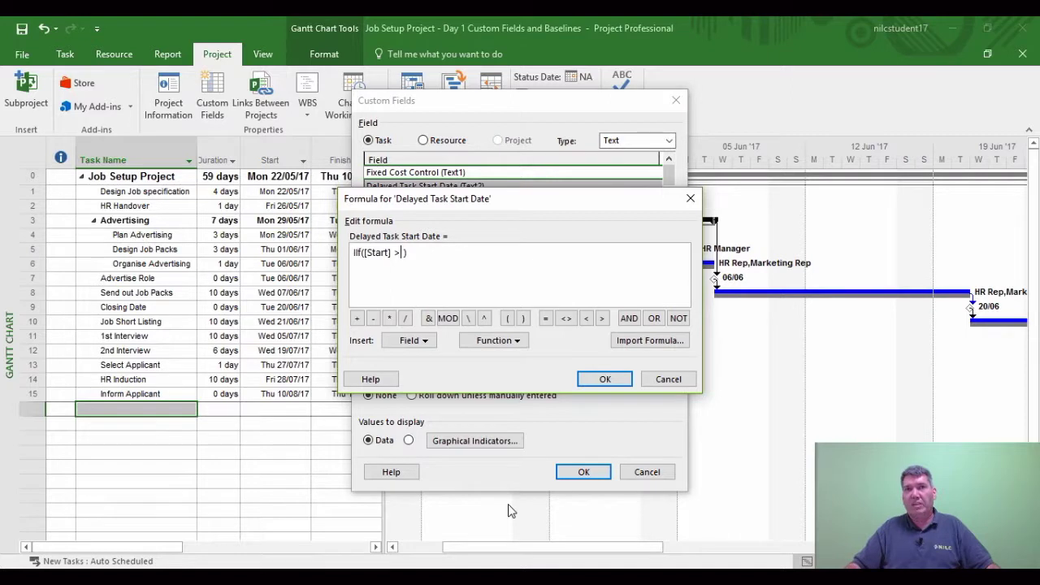
click(411, 341)
mouse_move(429, 380)
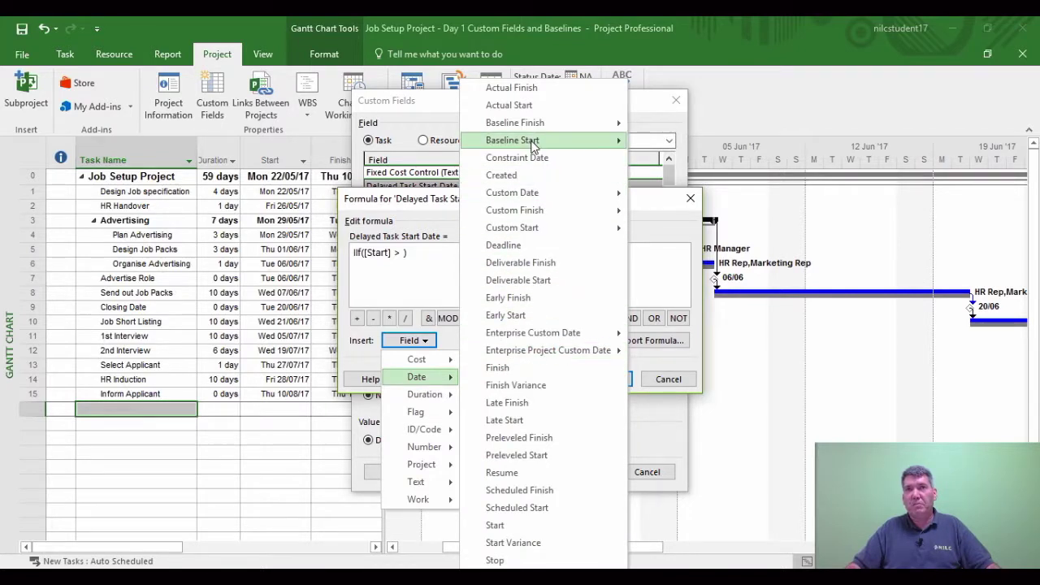
mouse_move(536, 143)
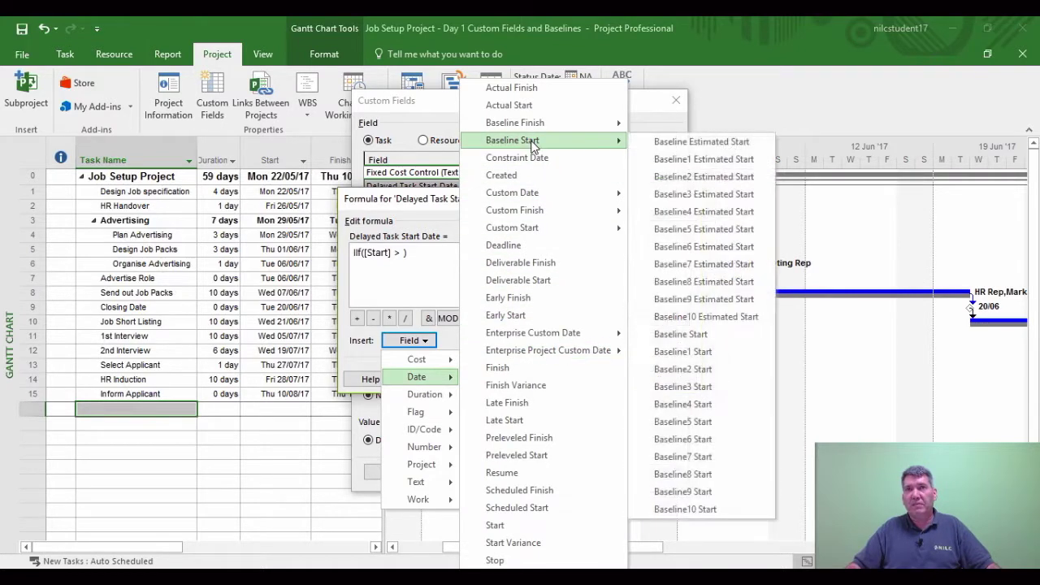
click(681, 336)
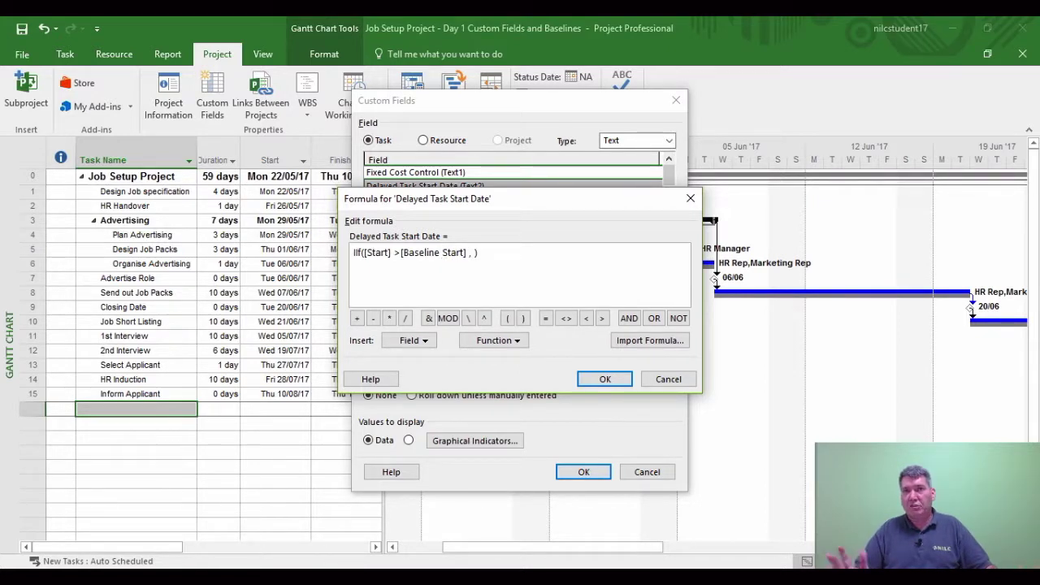
Step: Complete the IIf formula with "Yes" as the true result and "No" as the false result, and accept it
text(,)
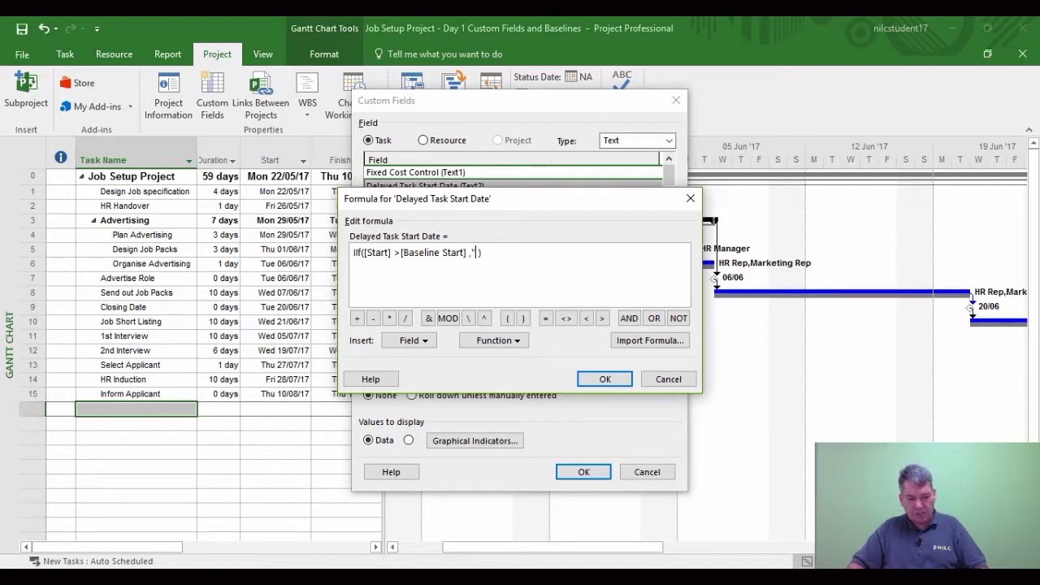
text("Yes )
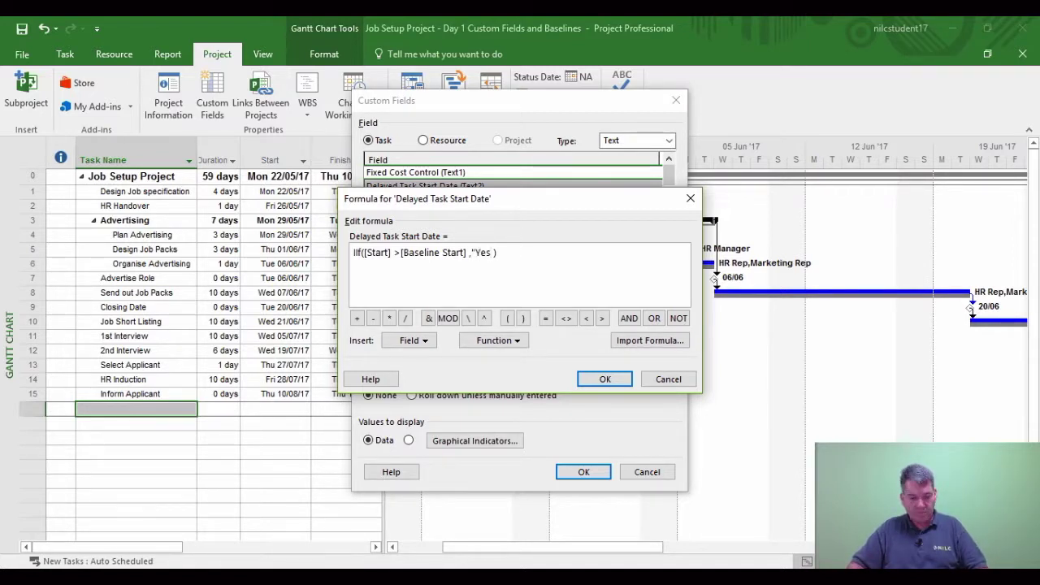
text(",)
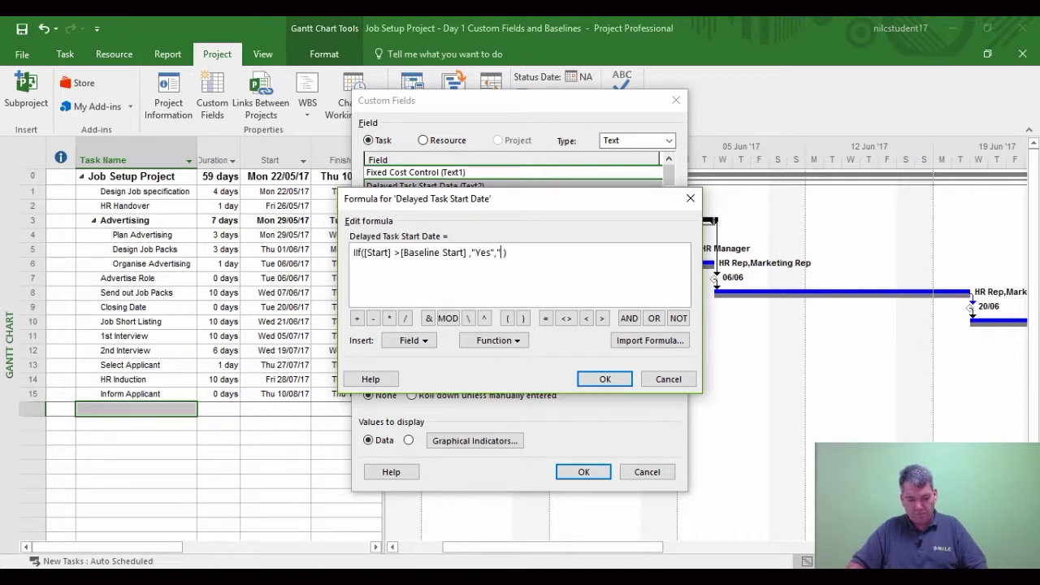
text(No)
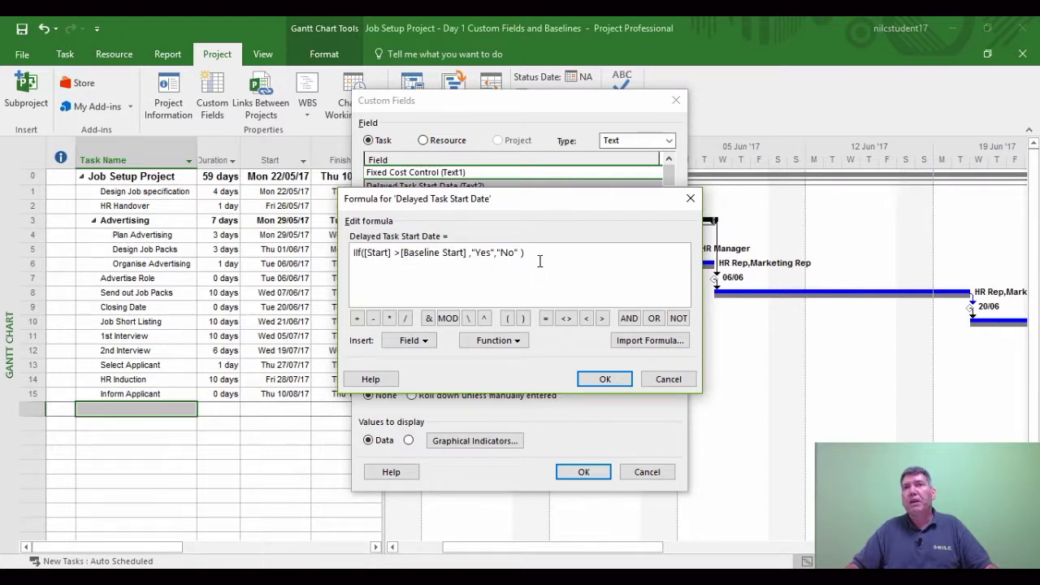
click(608, 380)
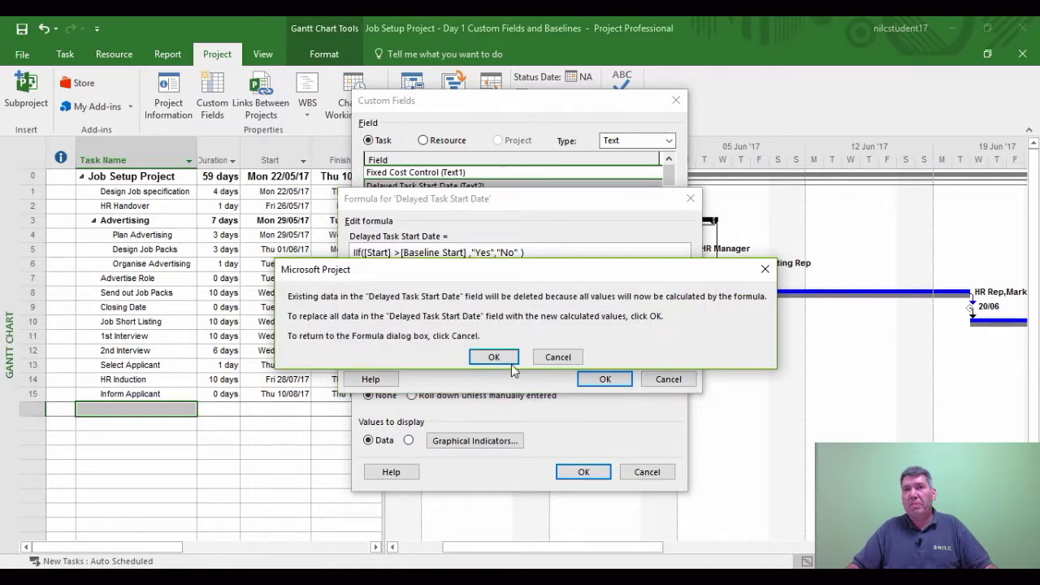
click(495, 360)
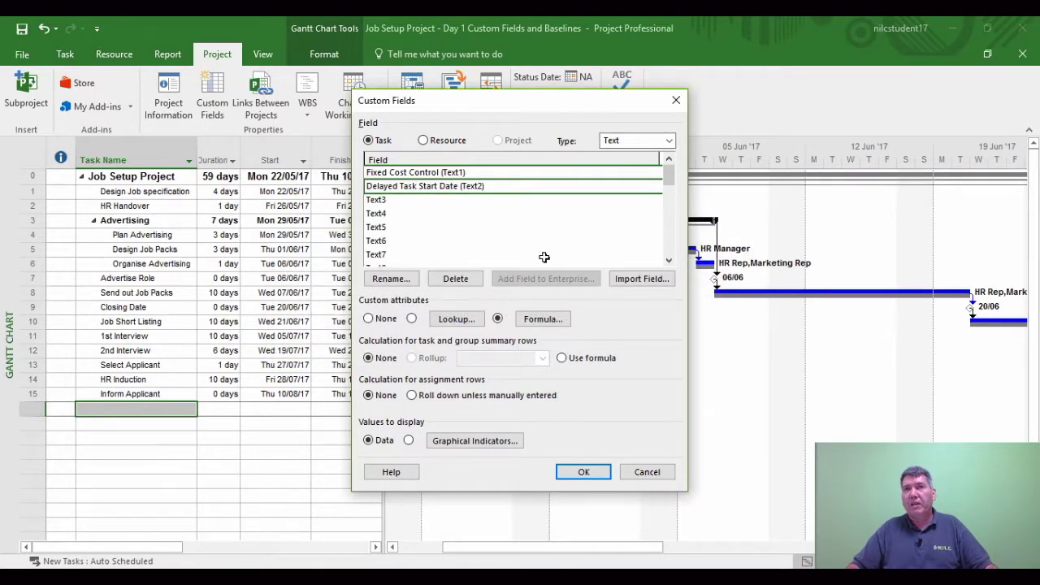
Step: Display Delayed Task Start Date as graphical indicators and show a red circle for nonsummary rows where the value equals Yes
click(410, 440)
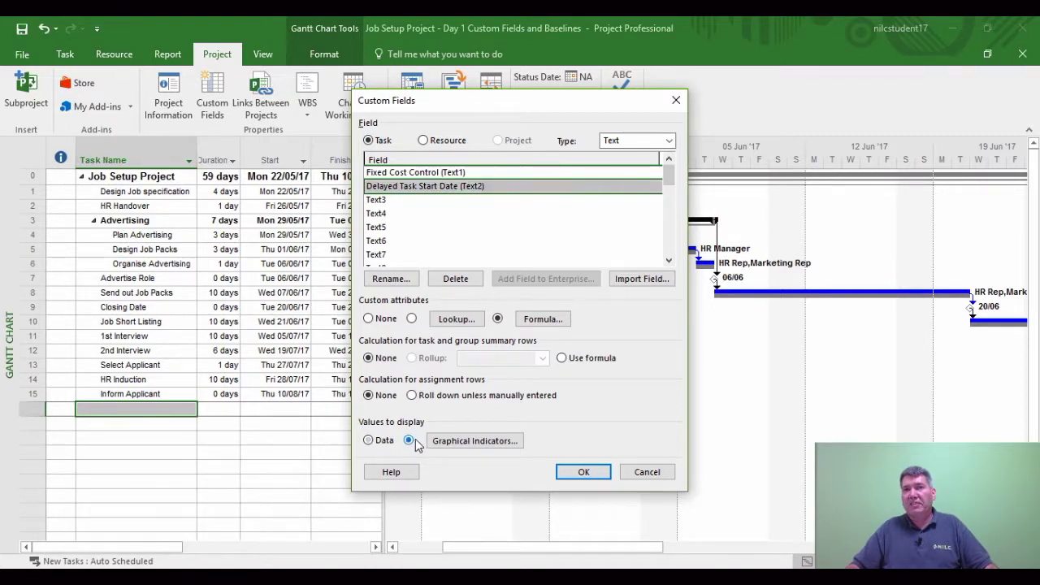
click(470, 441)
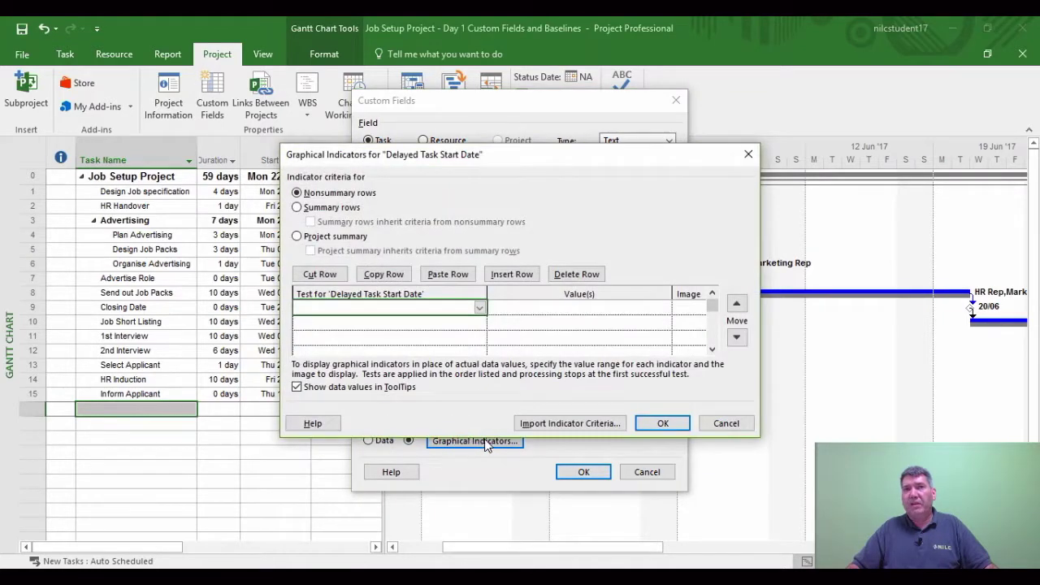
click(479, 307)
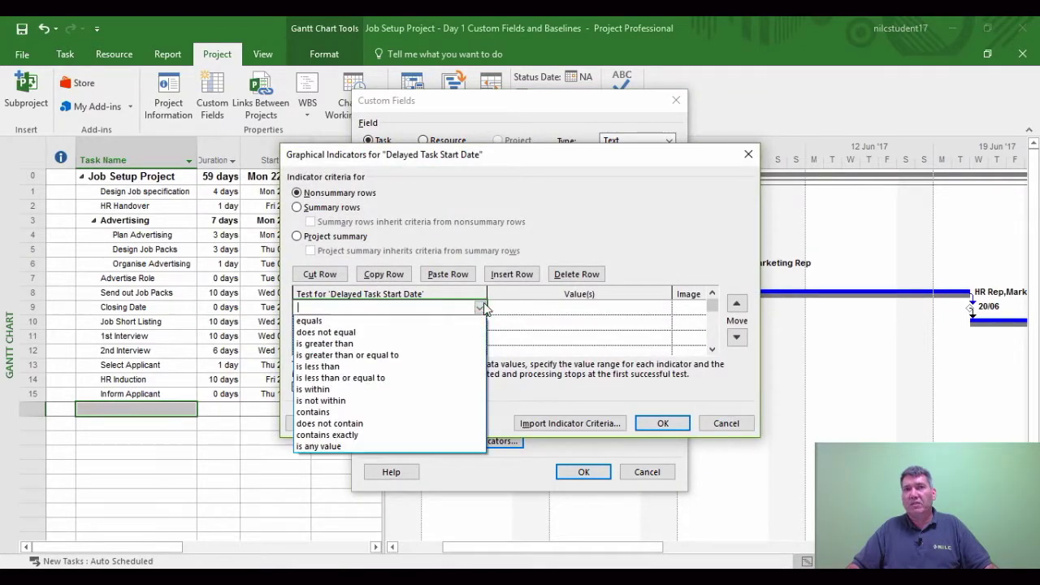
click(333, 323)
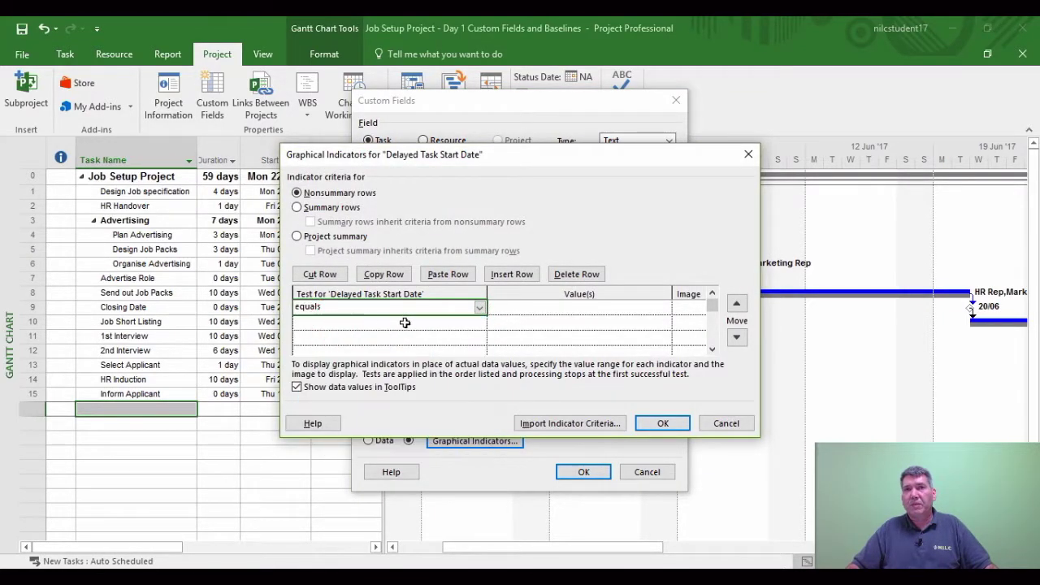
click(519, 310)
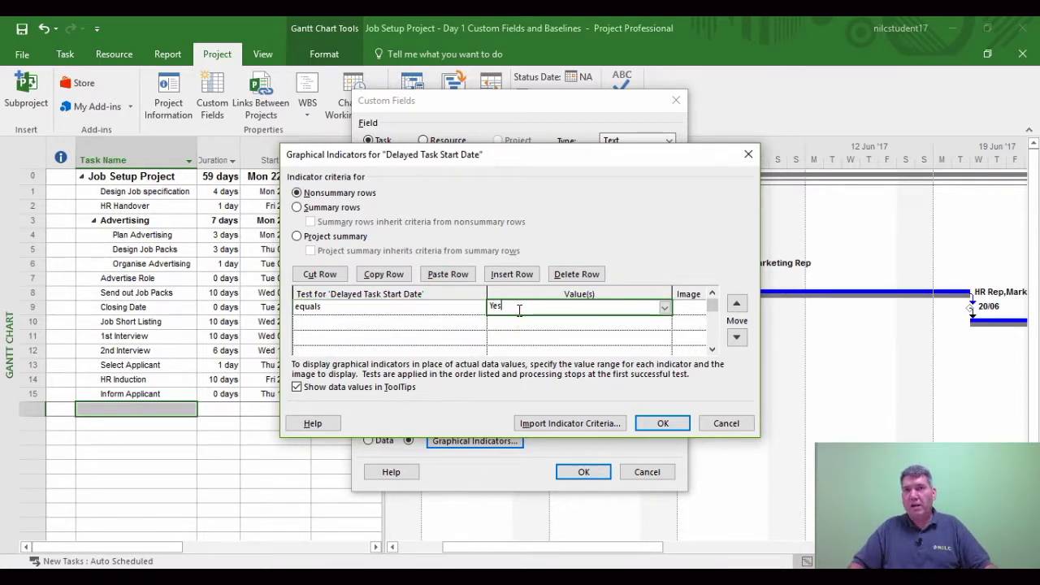
click(693, 312)
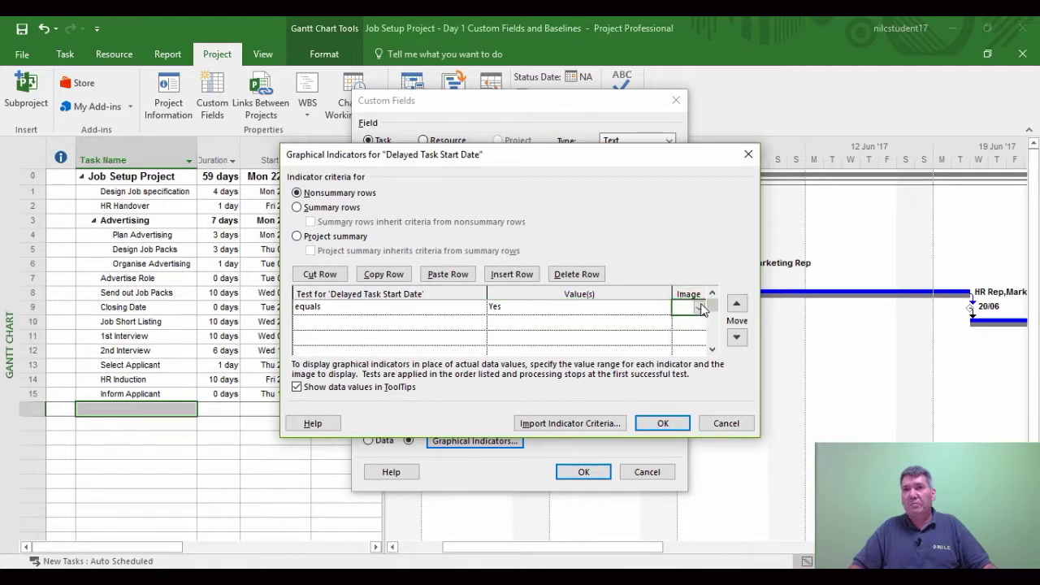
click(699, 309)
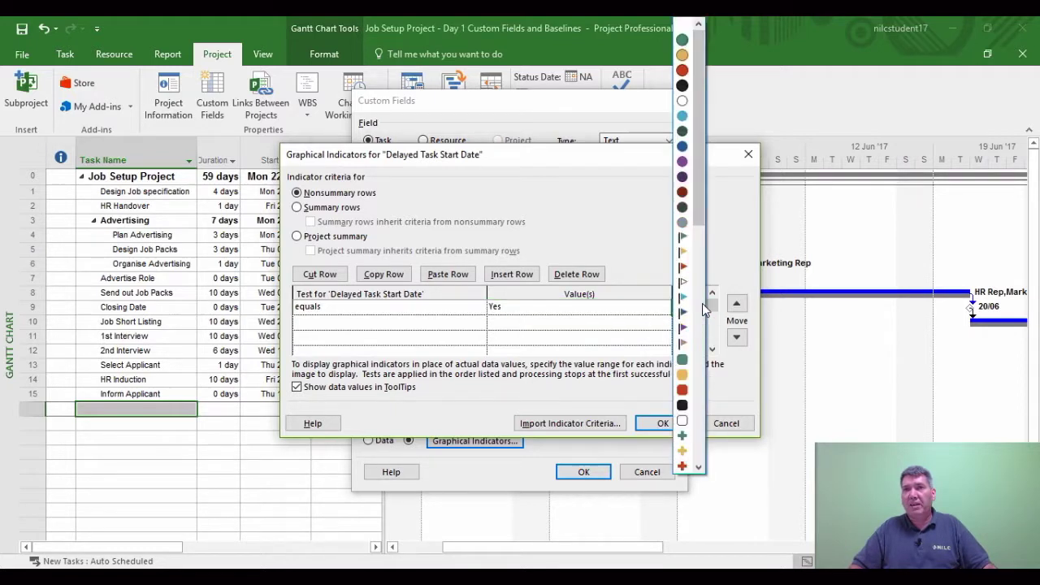
click(683, 71)
Step: Add an indicator test showing a white circle when the value equals No, and accept the indicator and custom field settings
click(339, 326)
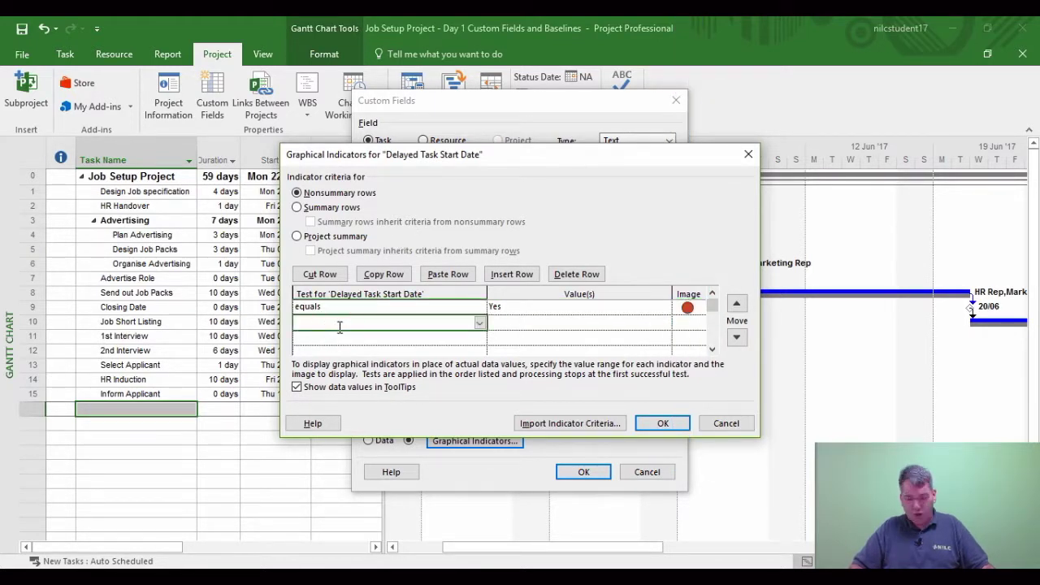
key(Down)
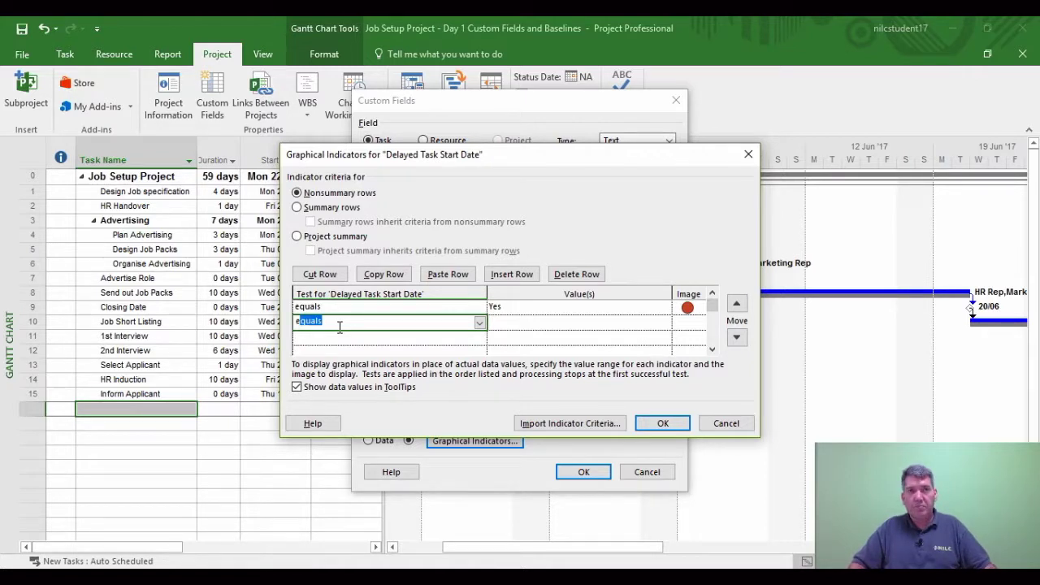
click(506, 321)
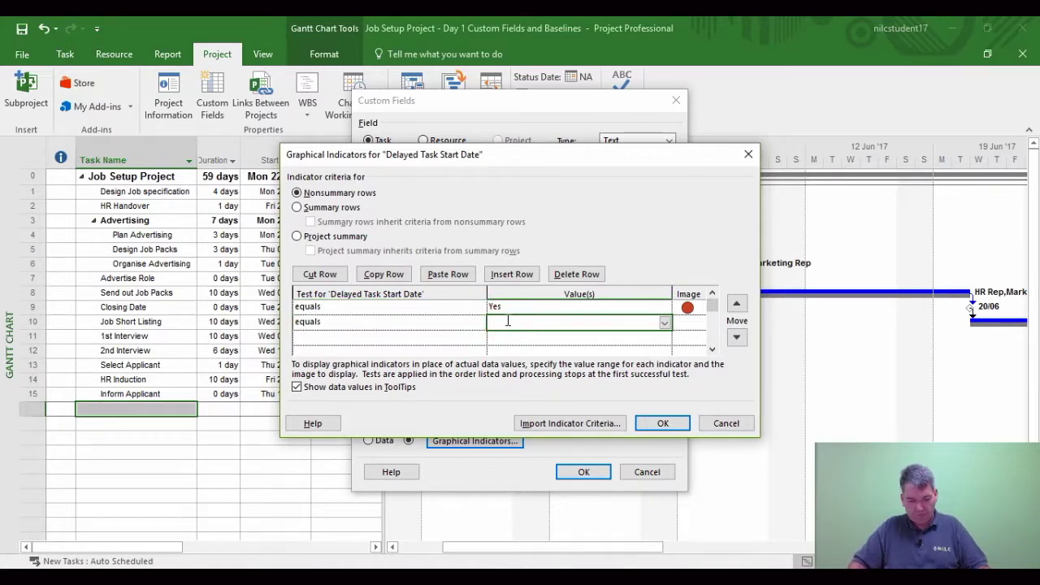
text(No)
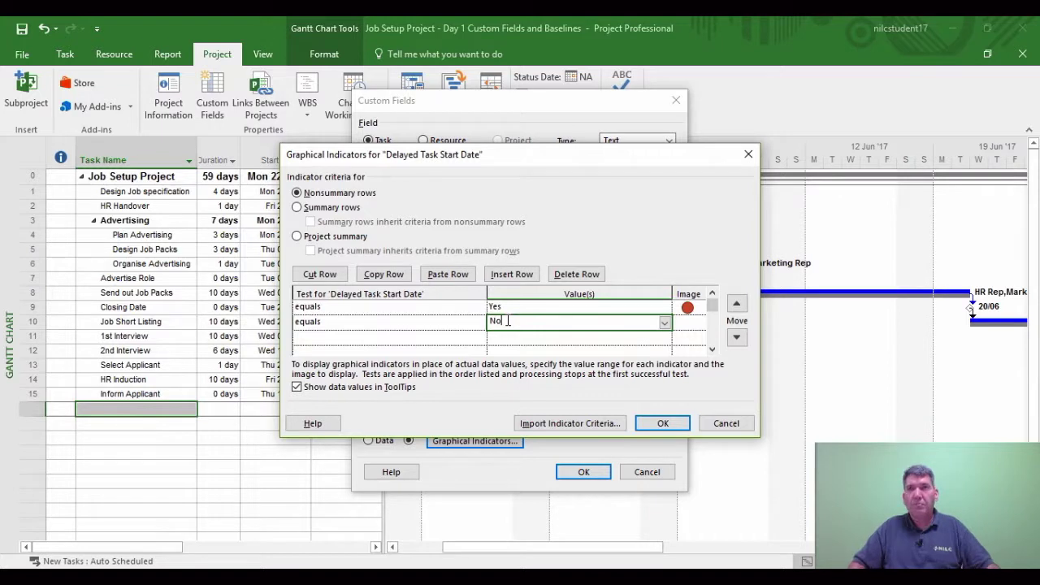
click(687, 322)
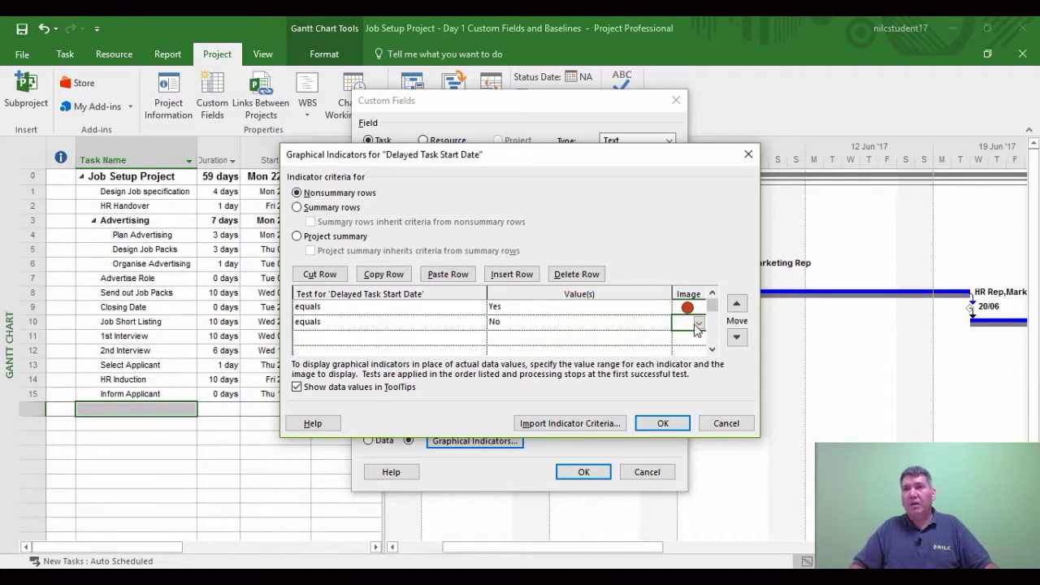
click(700, 324)
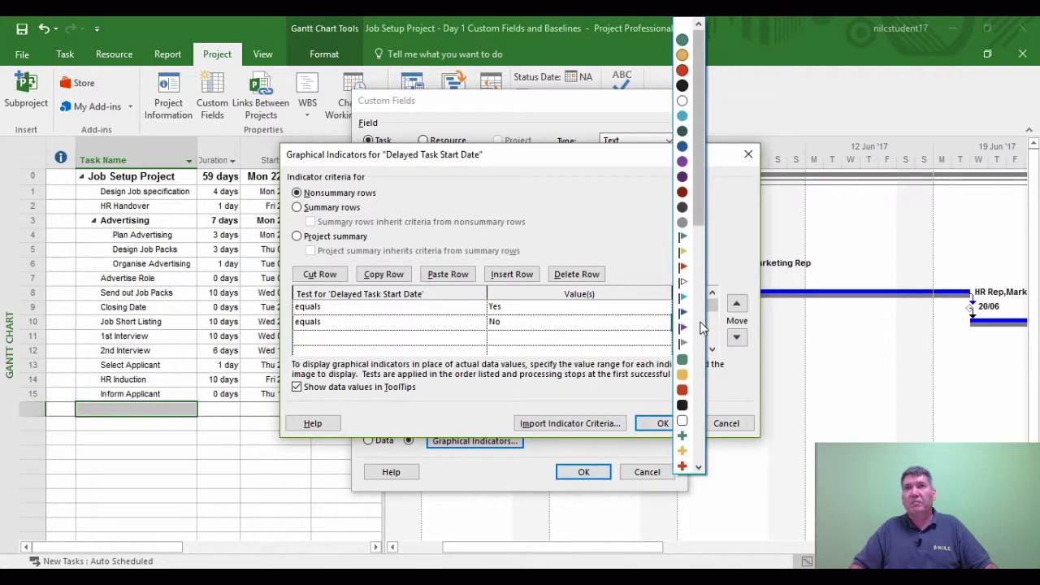
click(680, 102)
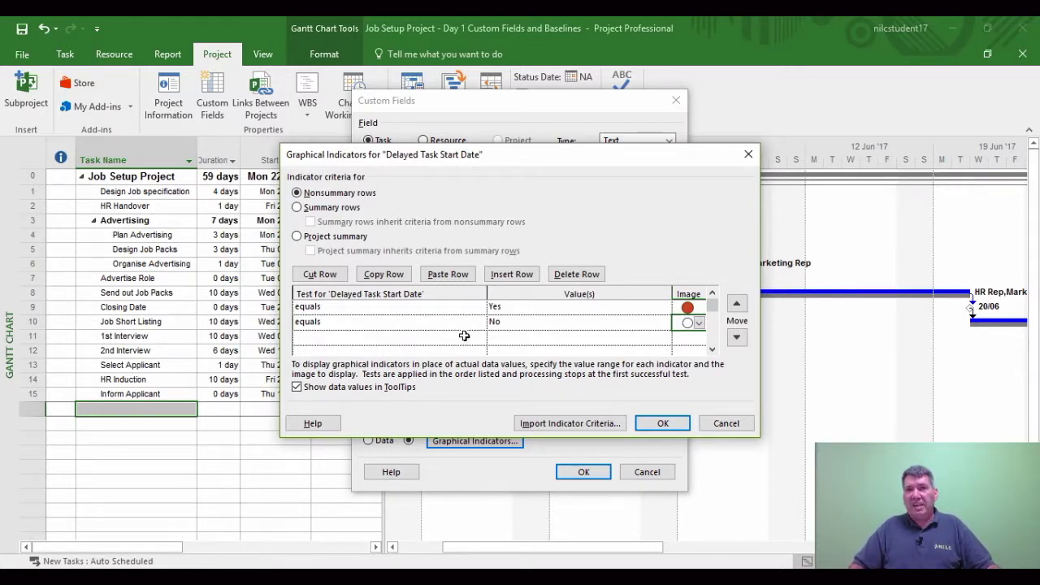
click(663, 423)
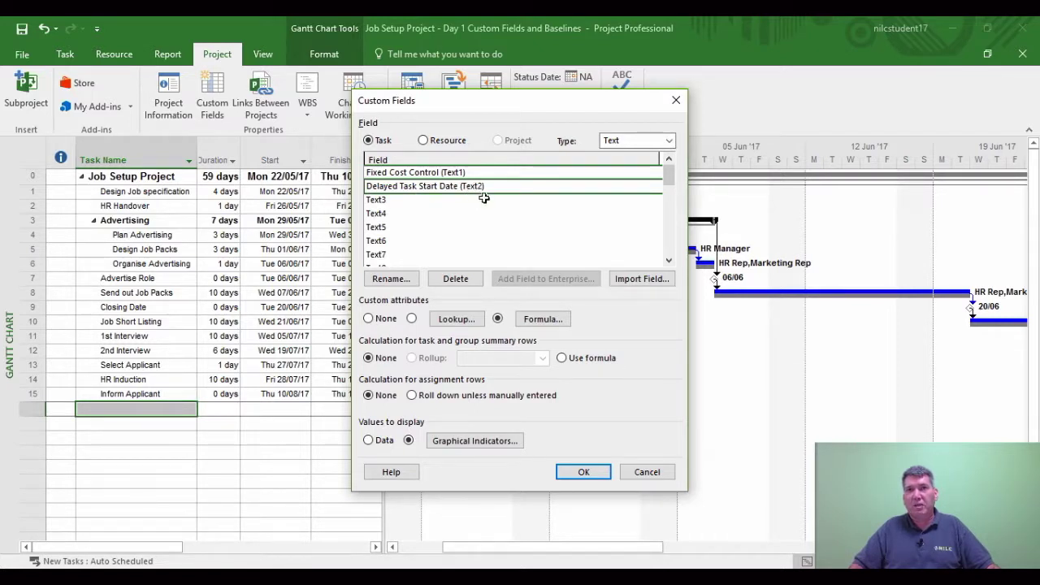
click(583, 472)
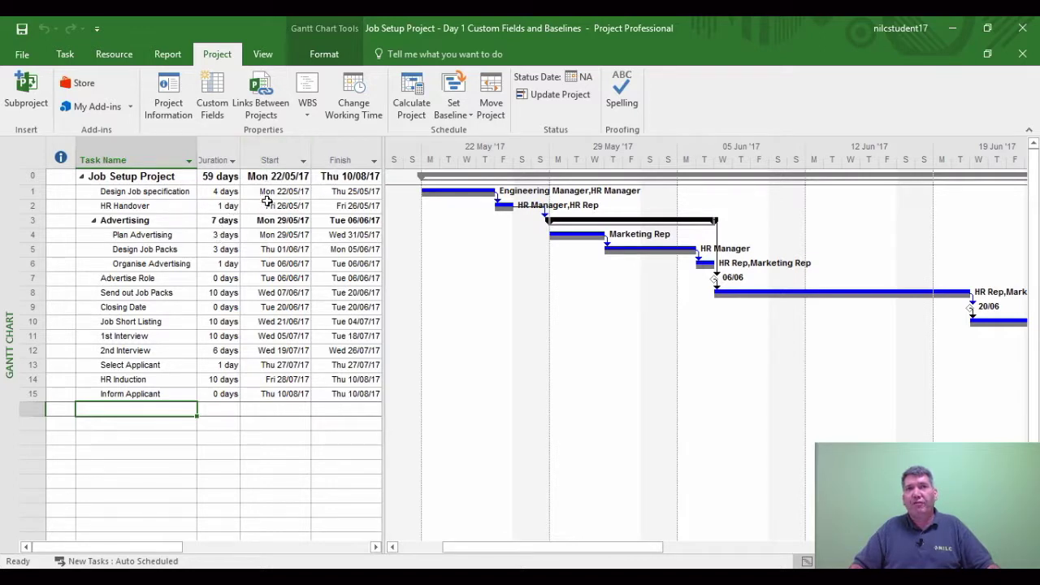
Step: Insert the Text2 (Delayed Task Start Date) field as a column before the Start column in the task table
click(272, 157)
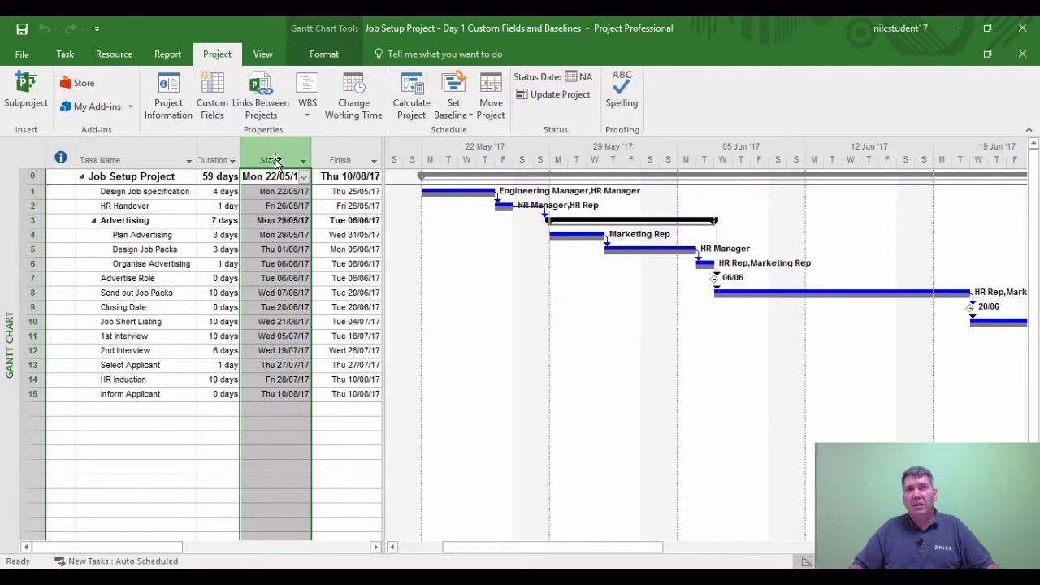
right_click(275, 160)
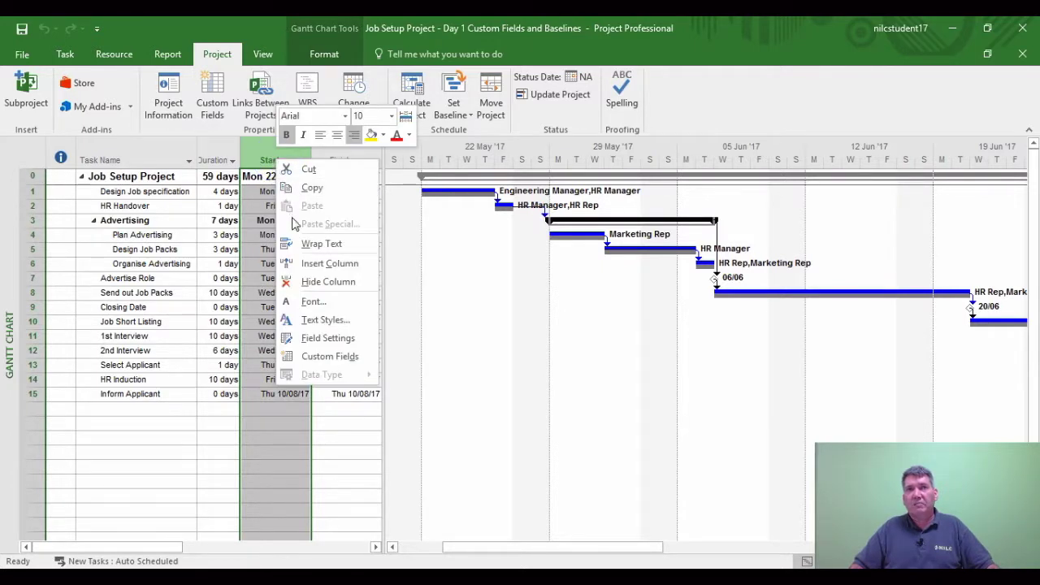
click(342, 264)
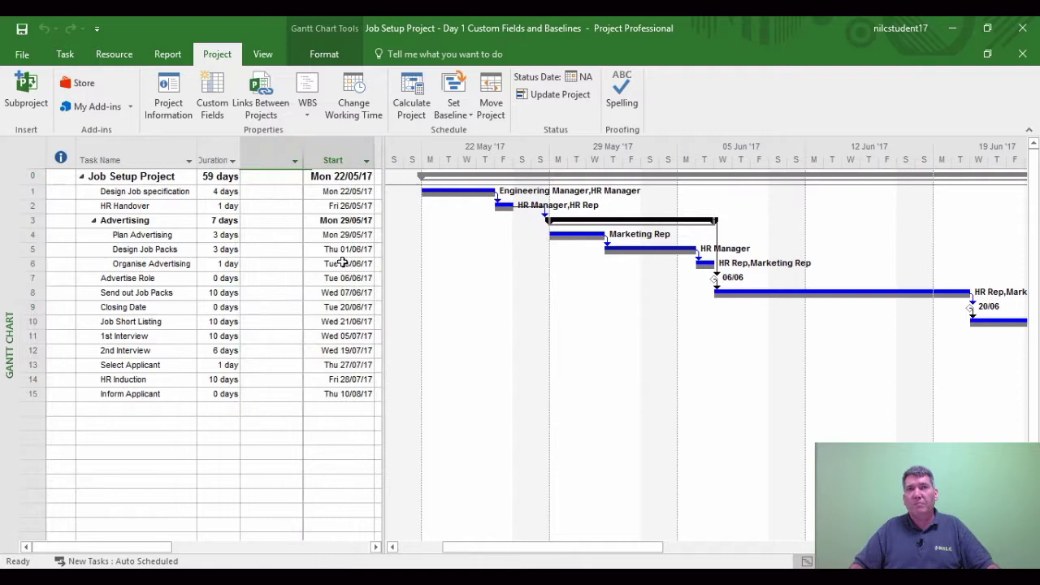
drag(377, 196, 391, 487)
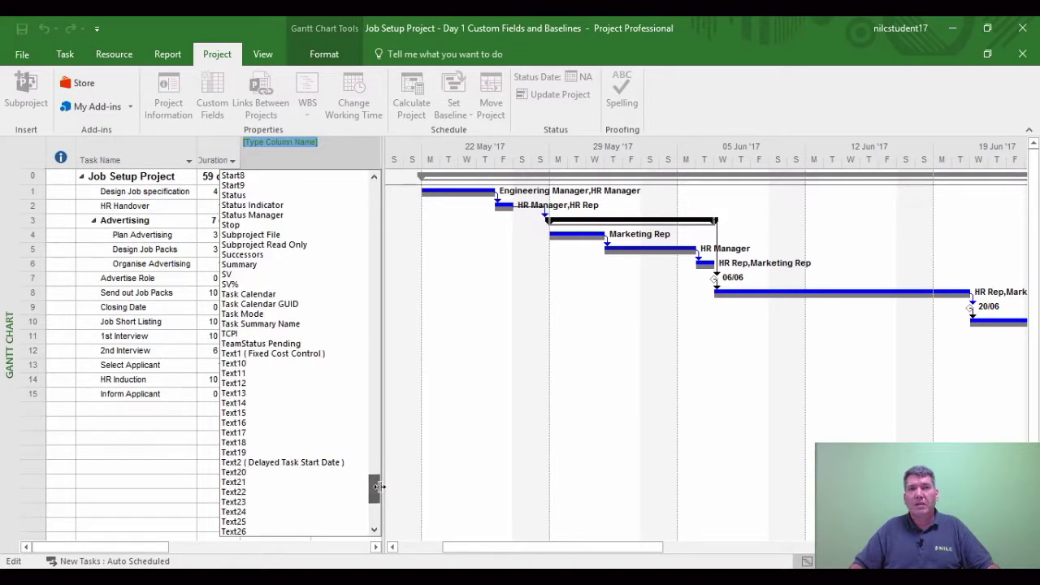
click(288, 463)
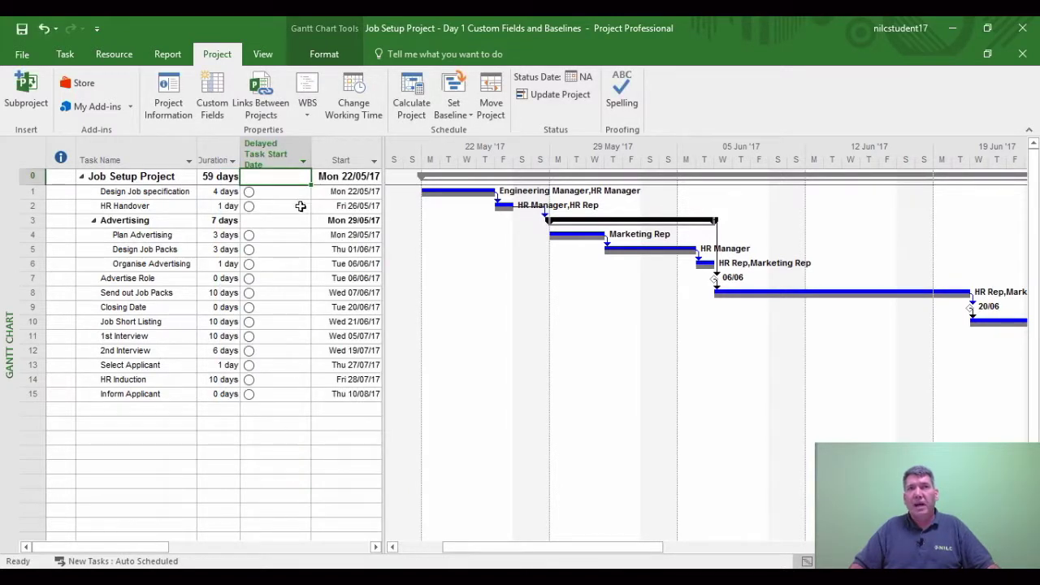
click(268, 154)
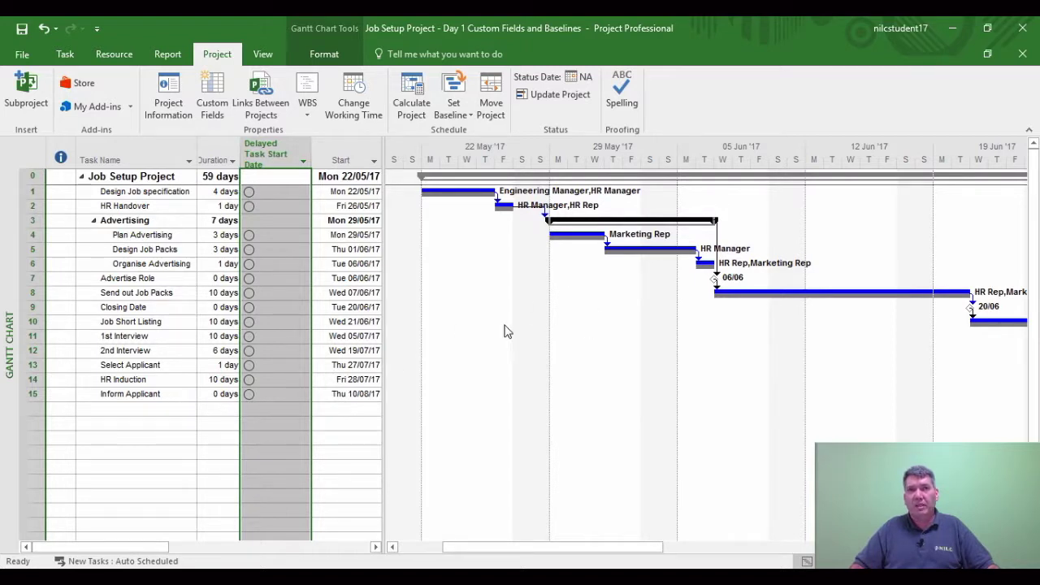
click(142, 423)
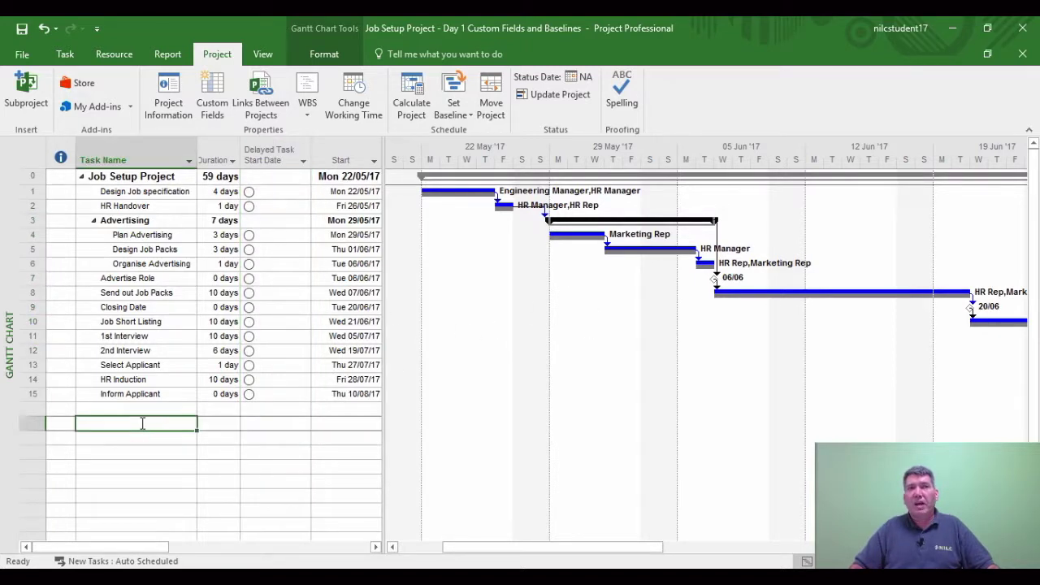
click(343, 339)
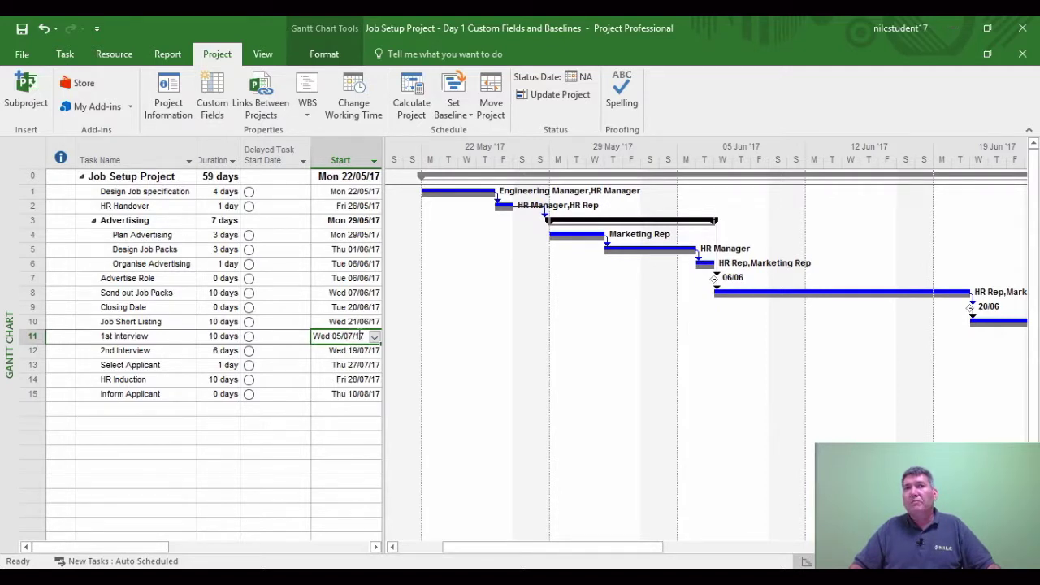
click(183, 408)
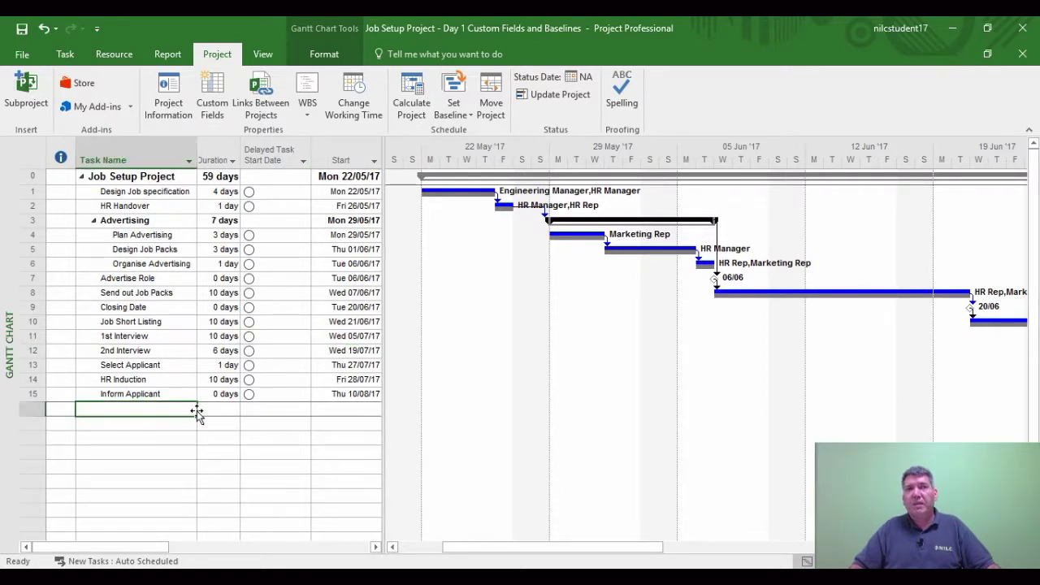
Step: Constrain the 1st Interview task to Start No Earlier Than Wed 19/07/17 and apply the change
double_click(128, 338)
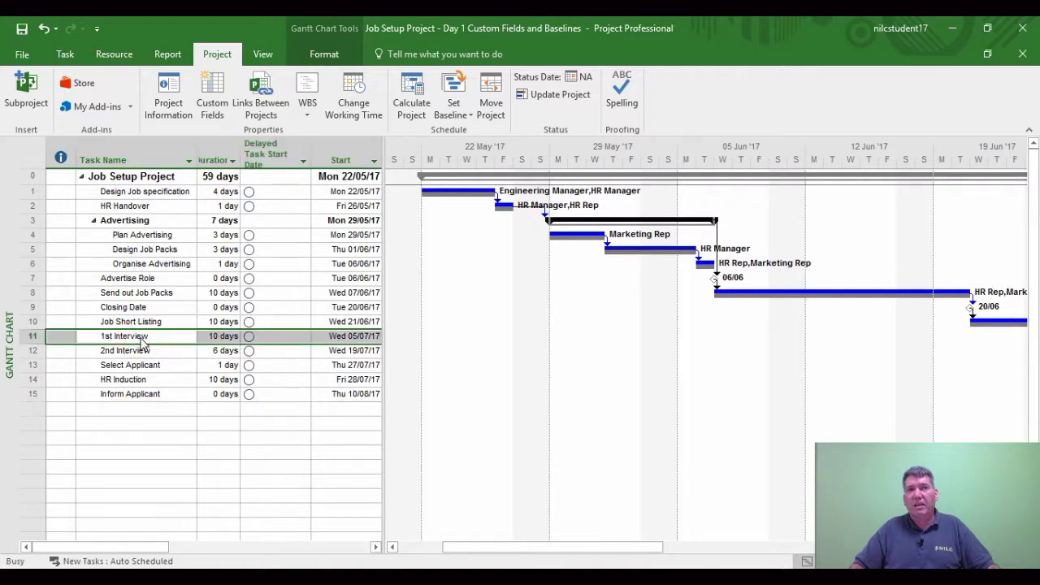
click(458, 175)
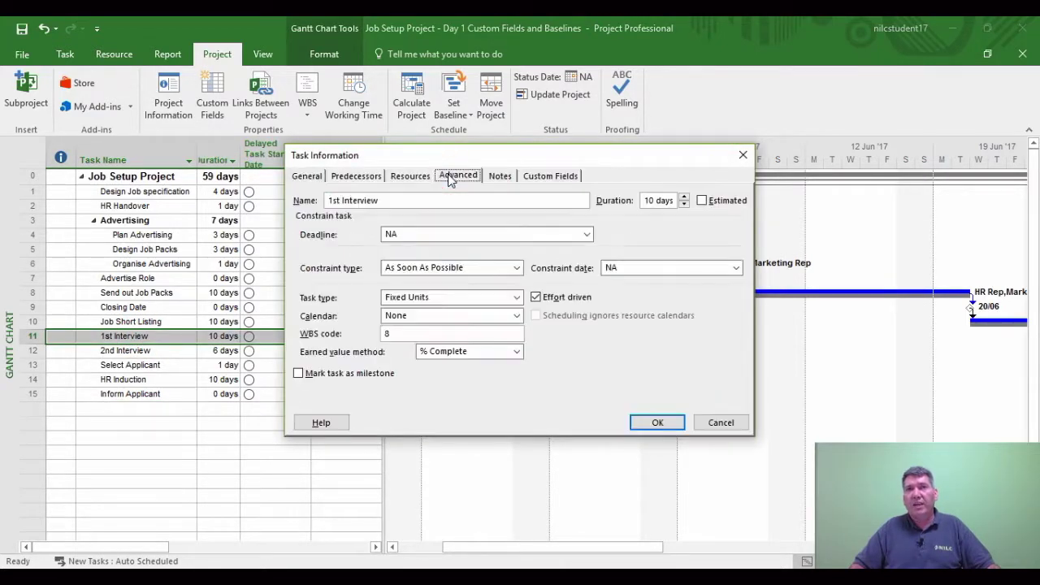
click(515, 269)
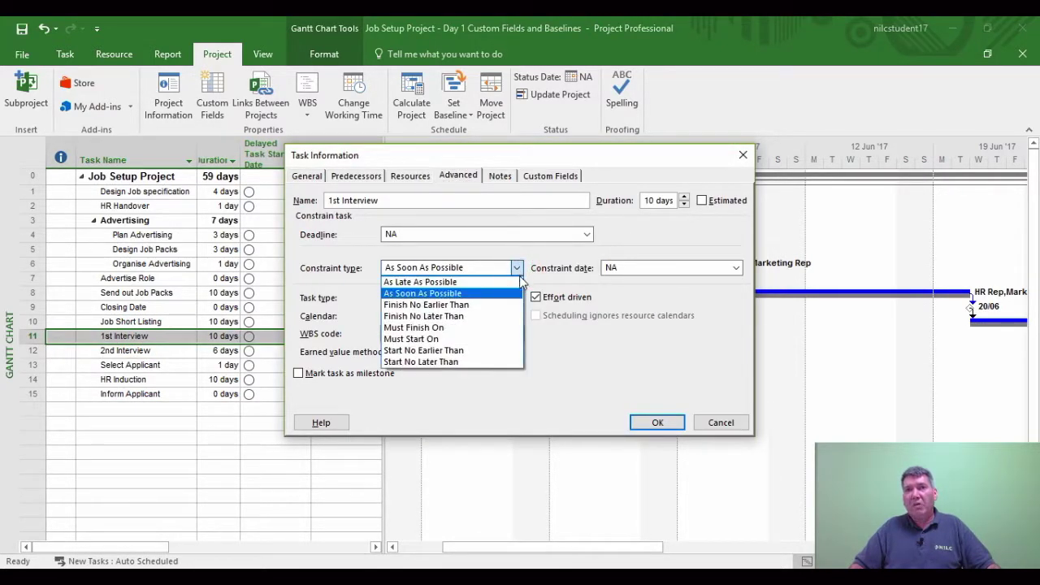
click(443, 351)
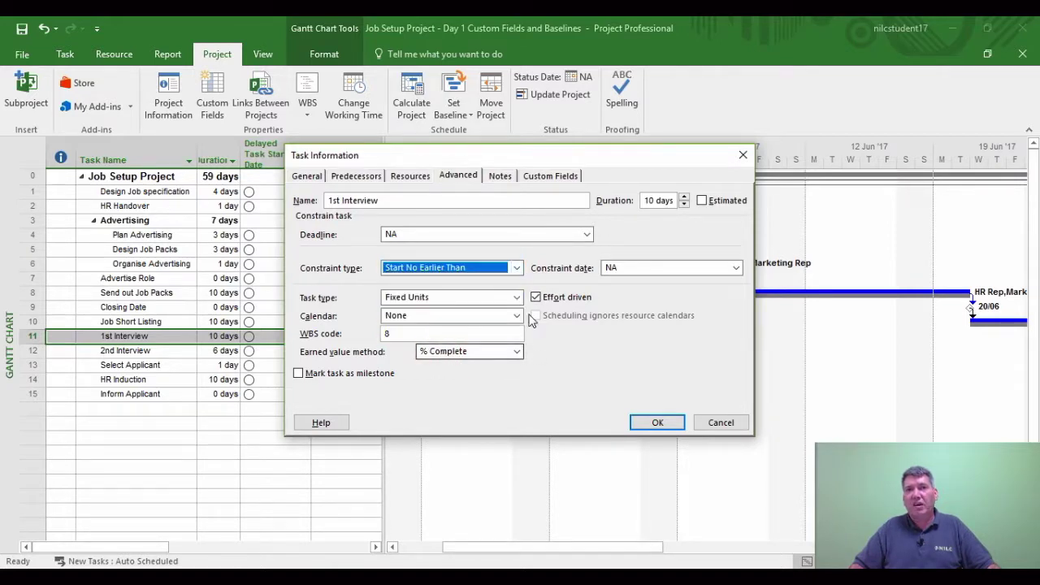
drag(509, 158, 659, 248)
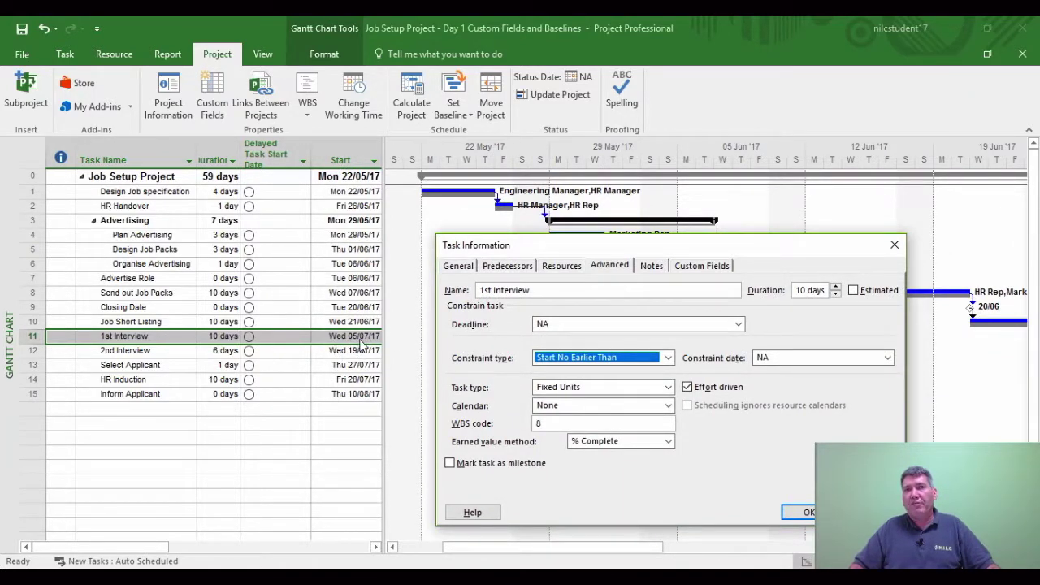
click(886, 358)
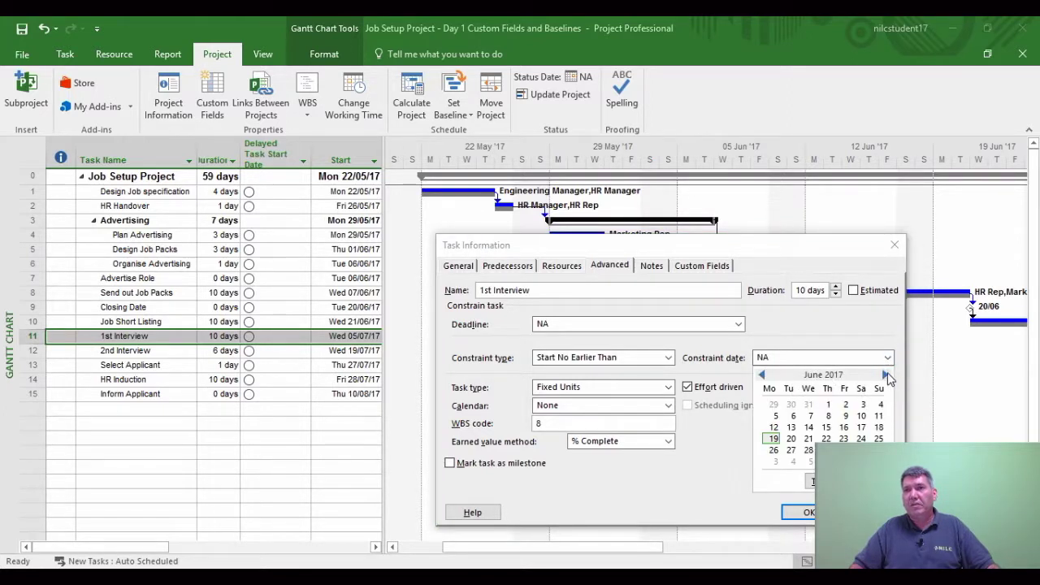
click(884, 375)
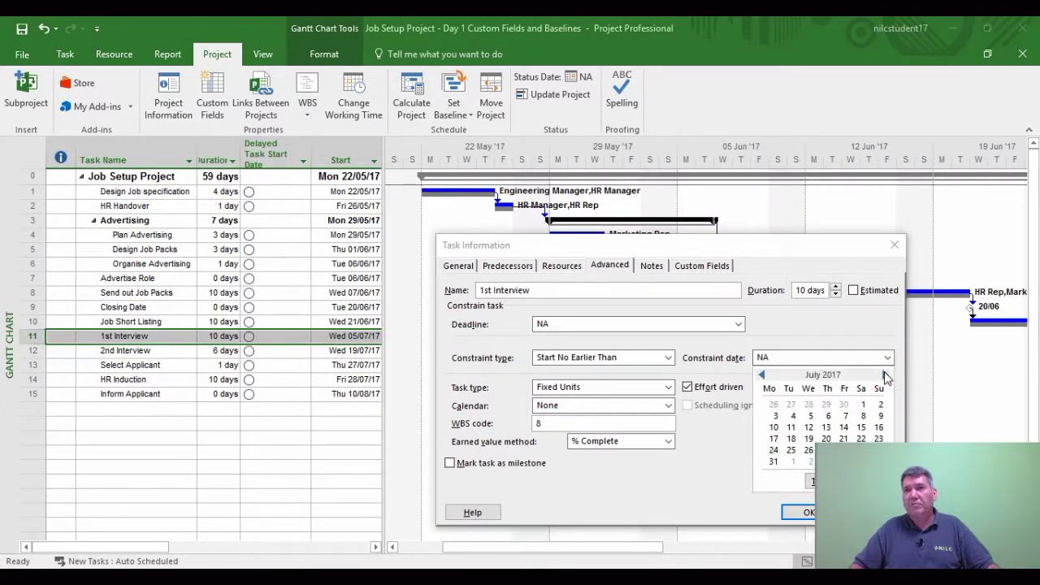
click(812, 440)
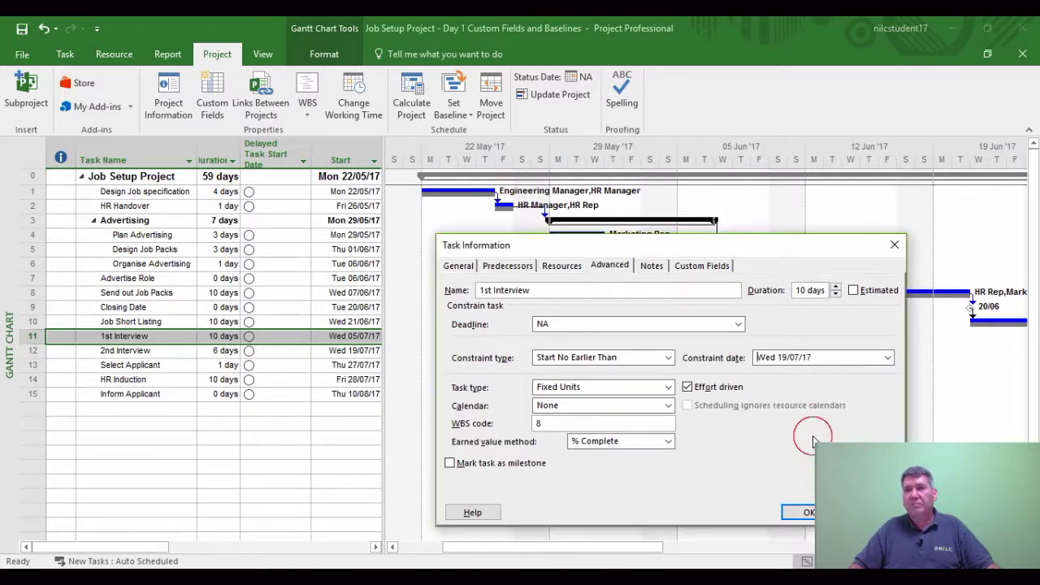
click(805, 516)
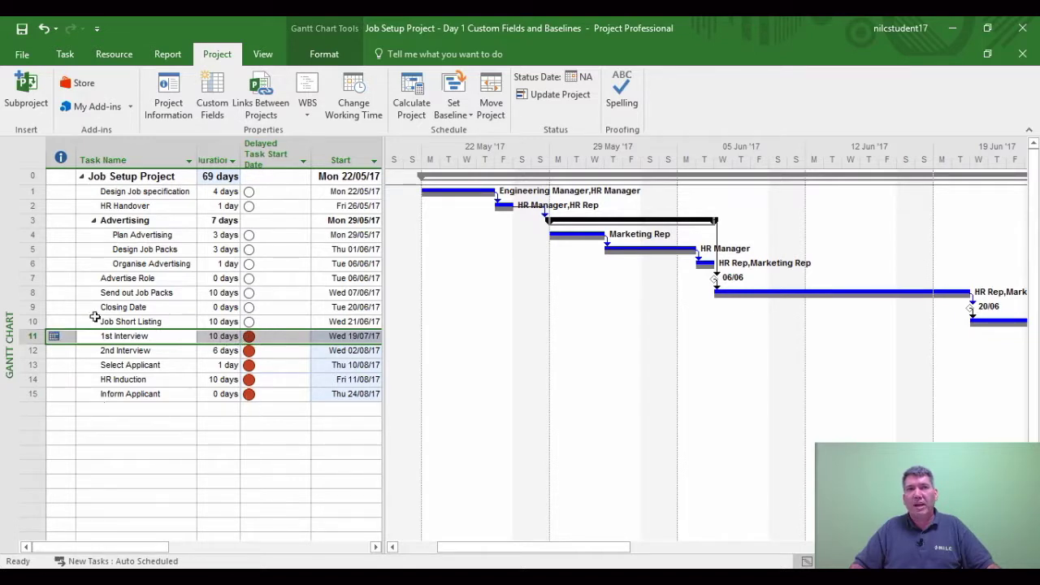
click(60, 180)
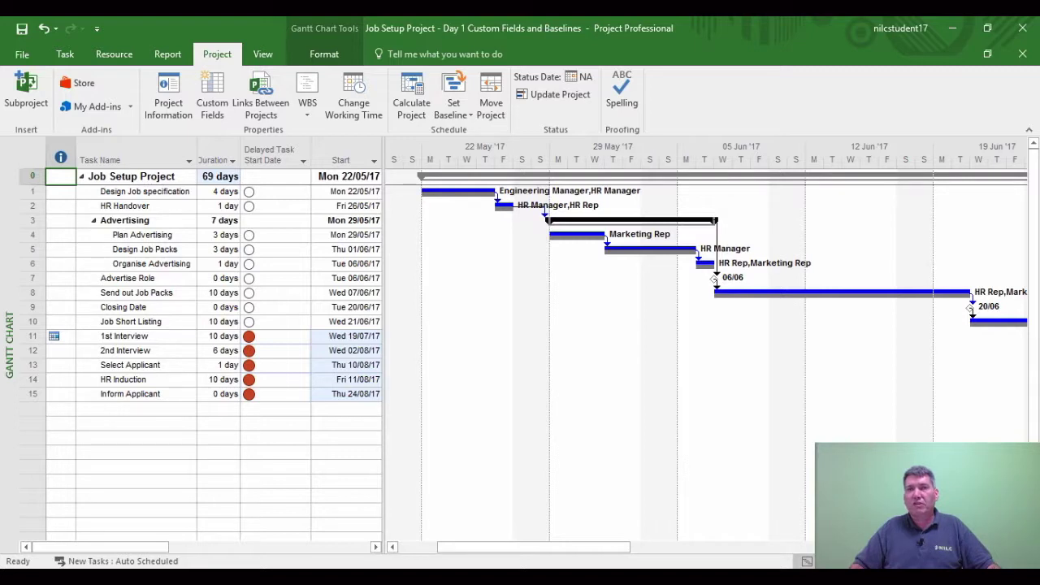
Step: Compare task bars with their baseline bars along the Gantt timeline and examine the delay indicators for Job Short Listing and 1st Interview
scroll(707, 341, right, 5)
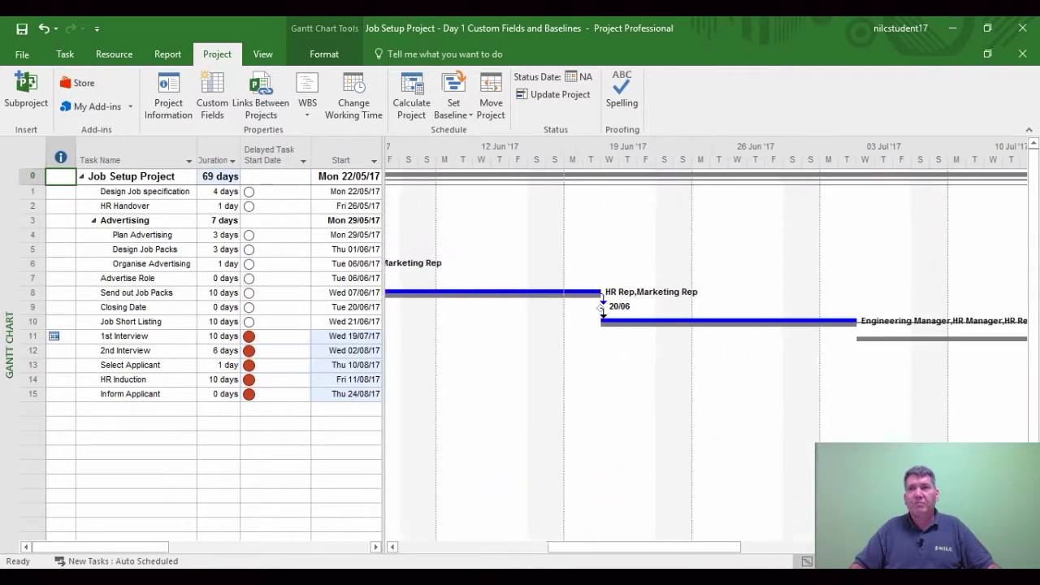
scroll(705, 349, right, 3)
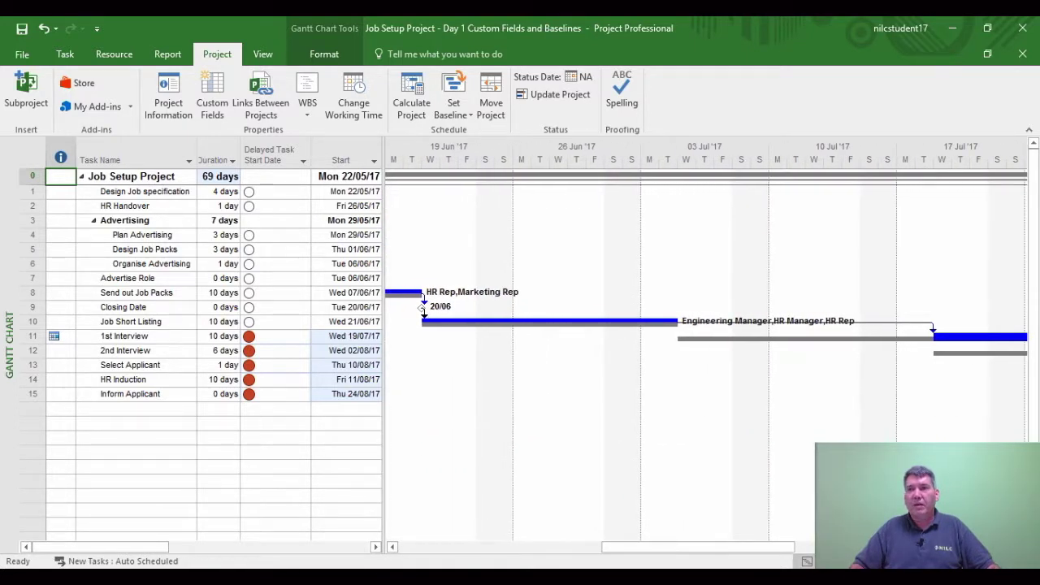
scroll(705, 349, right, 5)
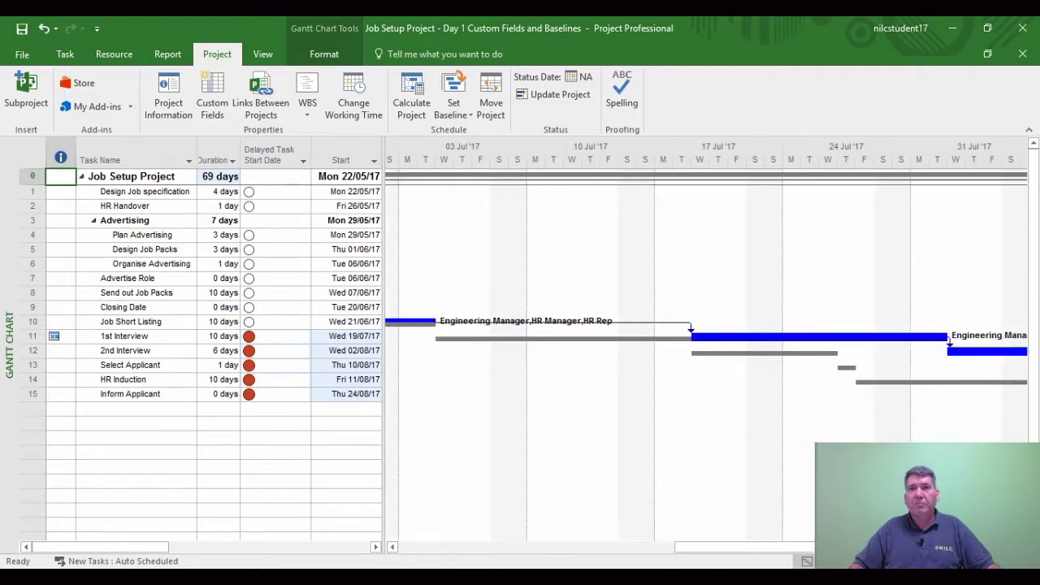
scroll(706, 341, right, 1)
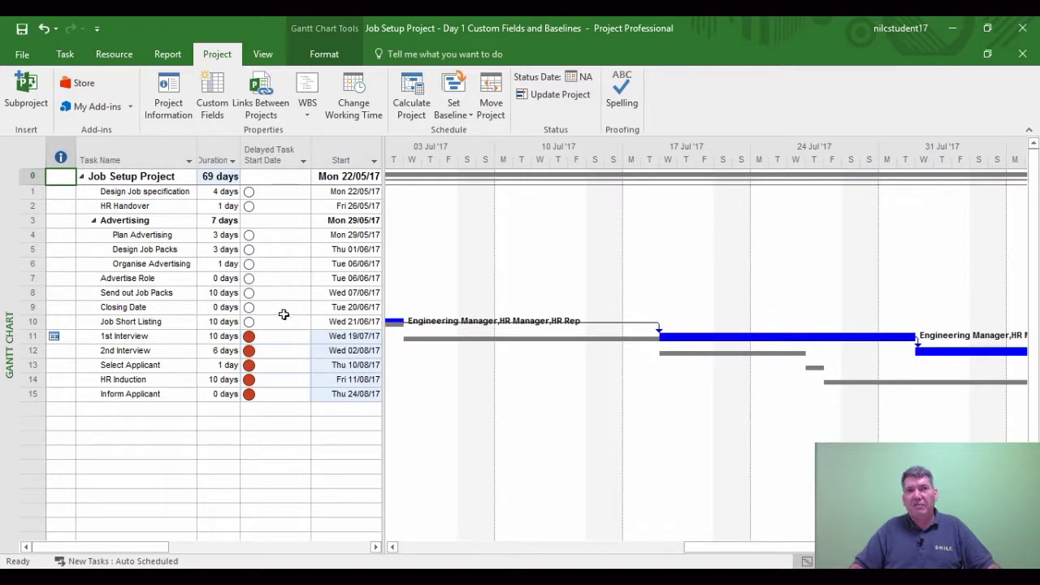
click(392, 547)
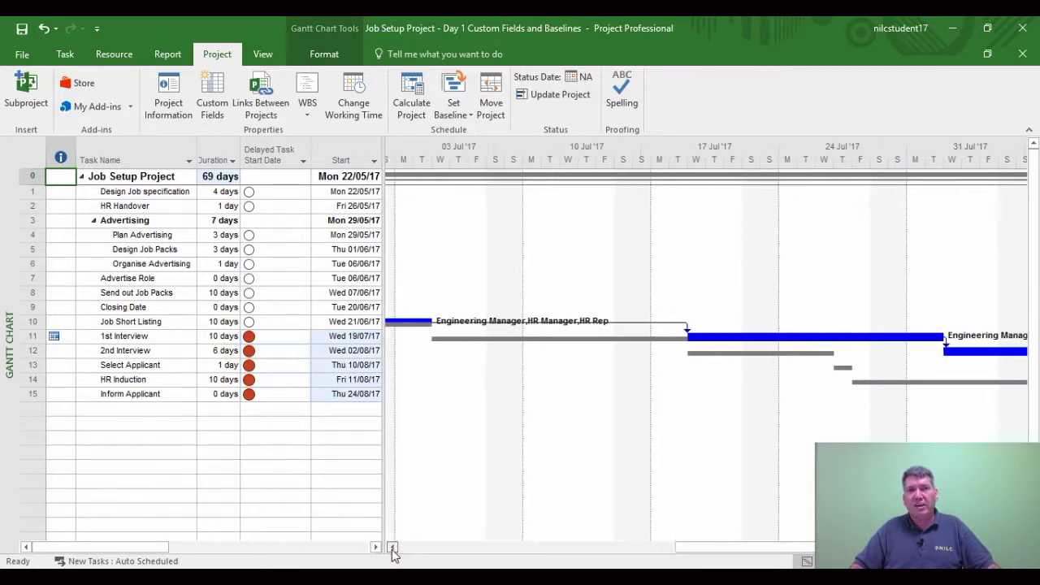
drag(391, 547, 391, 546)
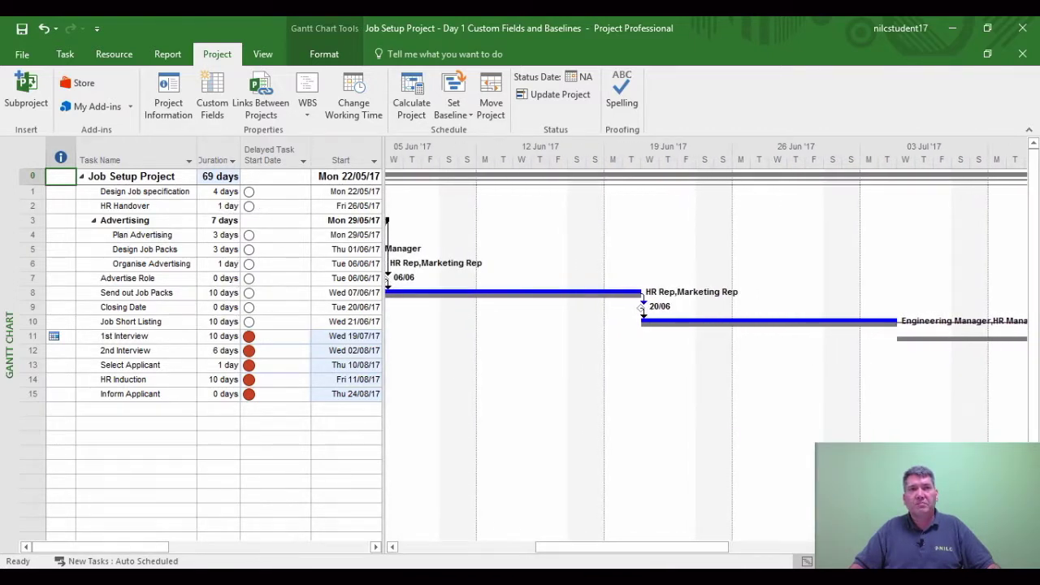
click(269, 325)
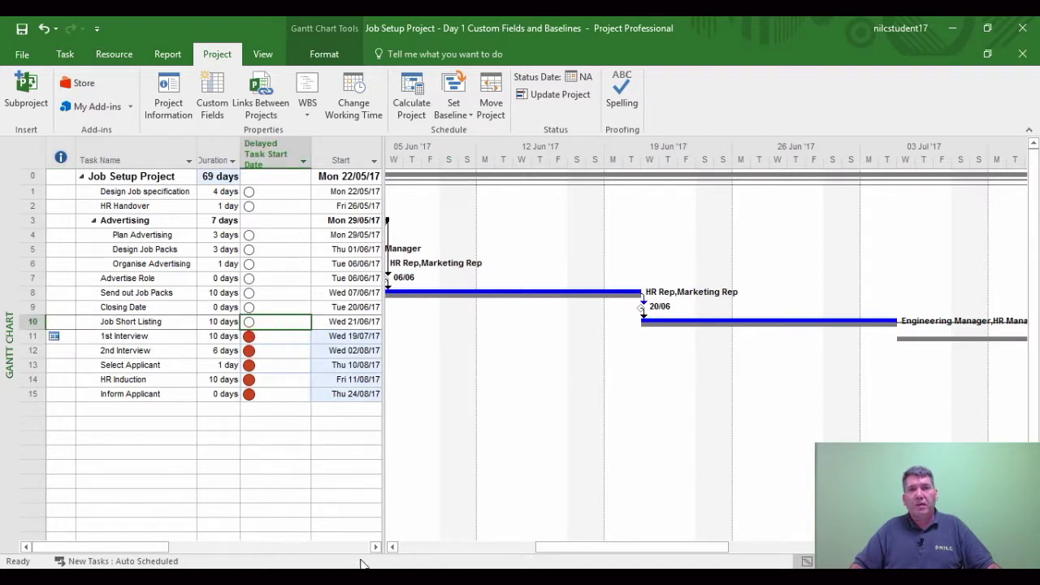
click(392, 548)
click(392, 548)
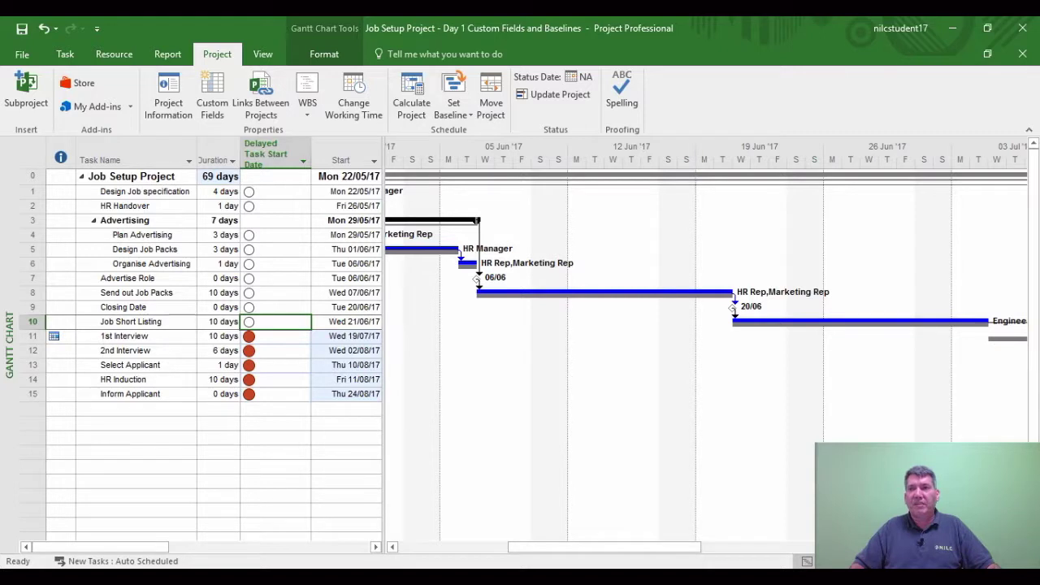
key(ctrl+shift+F5)
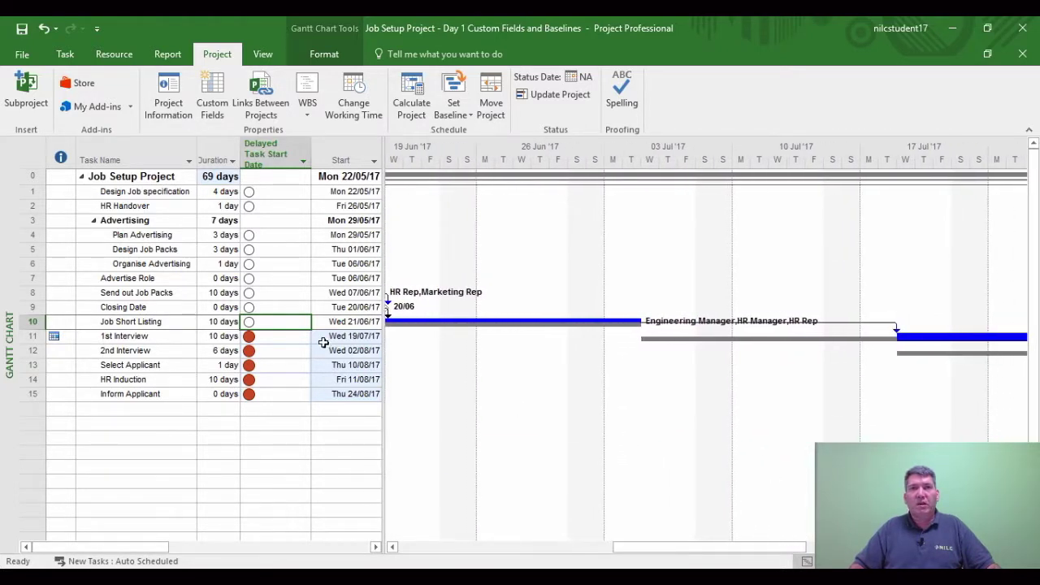
click(273, 333)
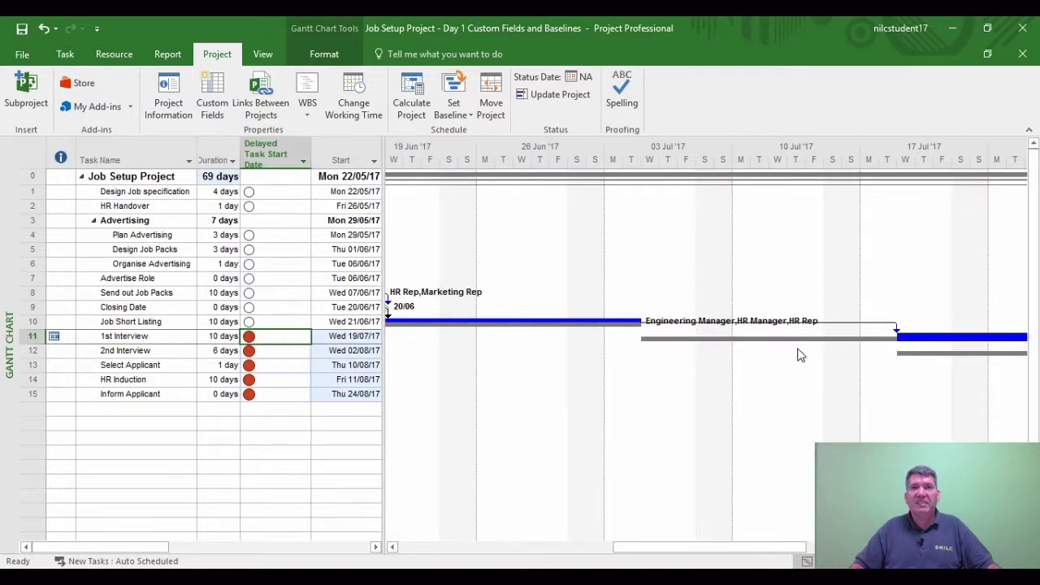